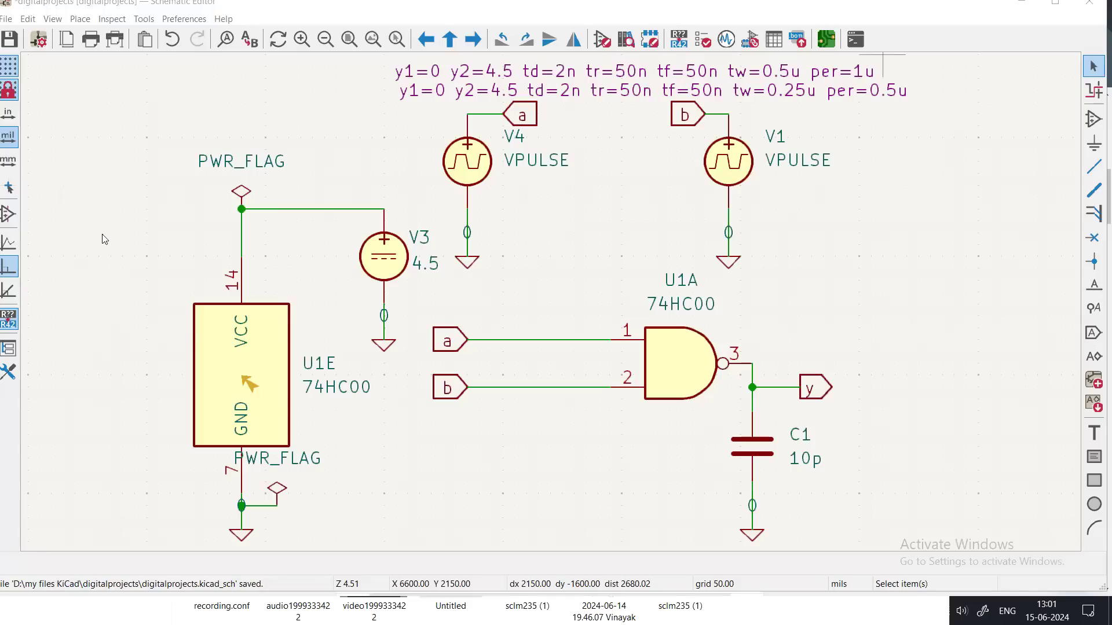
left_click(688, 361)
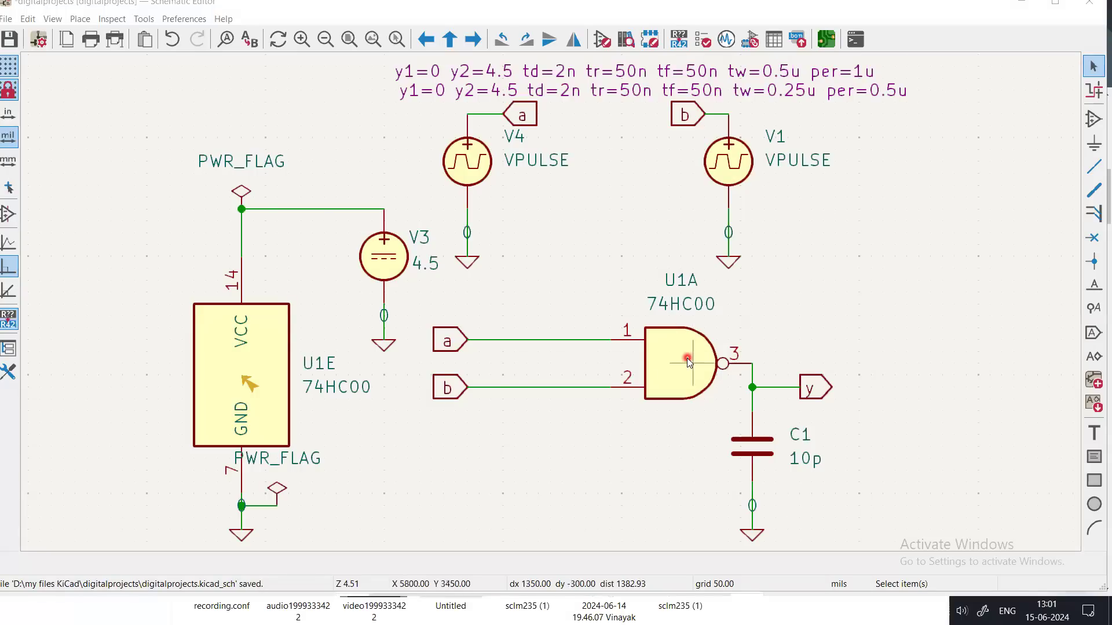
left_click(682, 318)
left_click(701, 316)
left_click(714, 316)
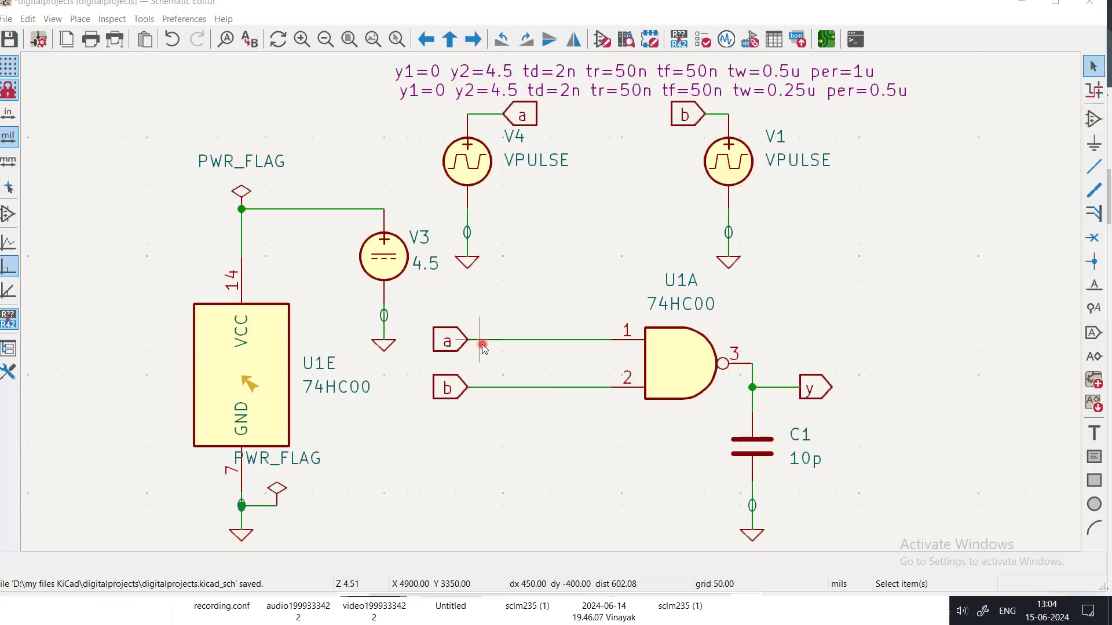
left_click(824, 402)
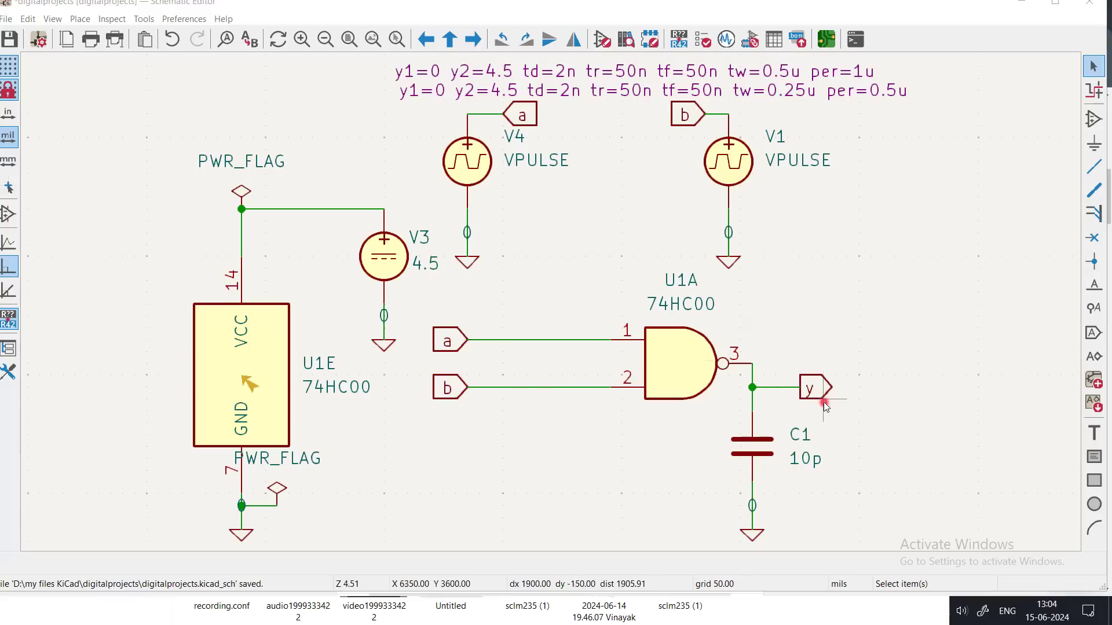
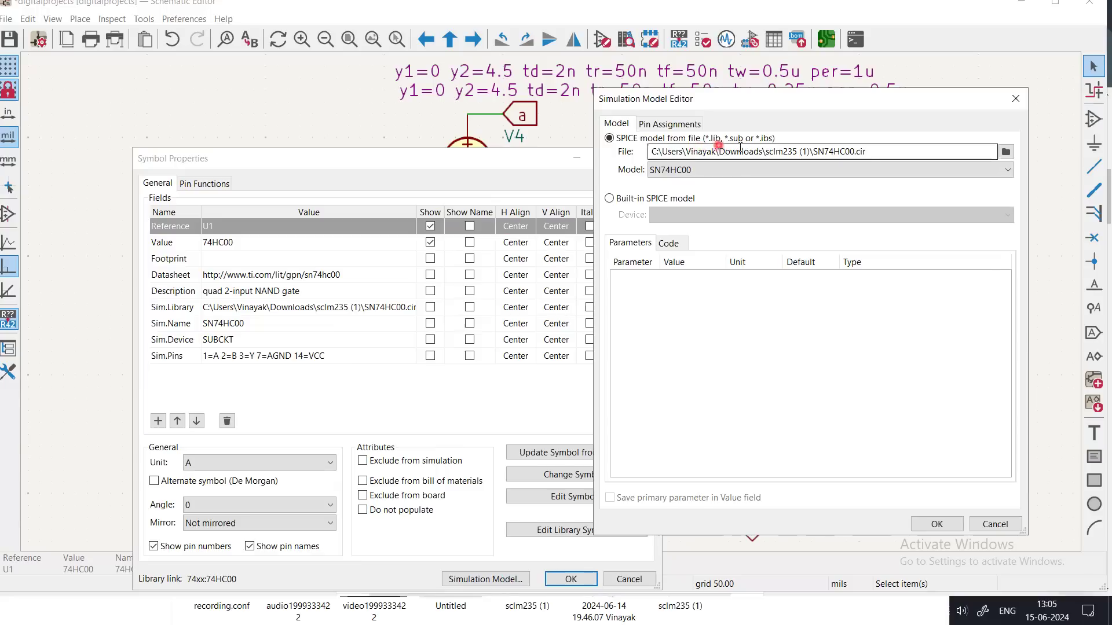
- Choose the SN74HC00 model from the SN74HC00.cir SPICE file for the 74HC00 NAND gate U1
left_click(777, 153)
left_click(856, 153)
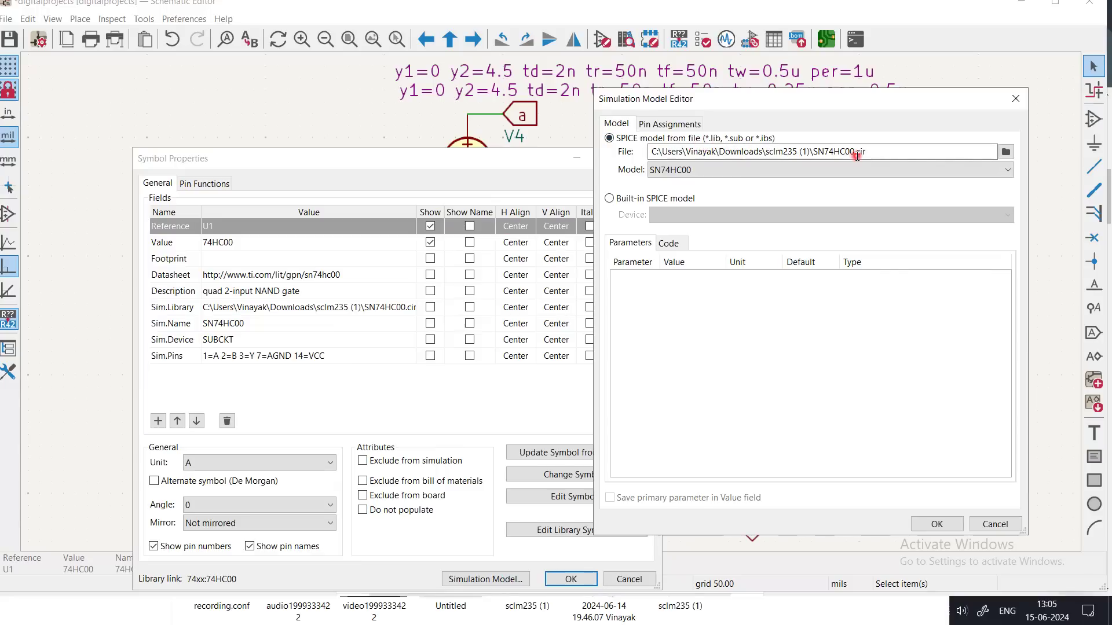
left_click(851, 153)
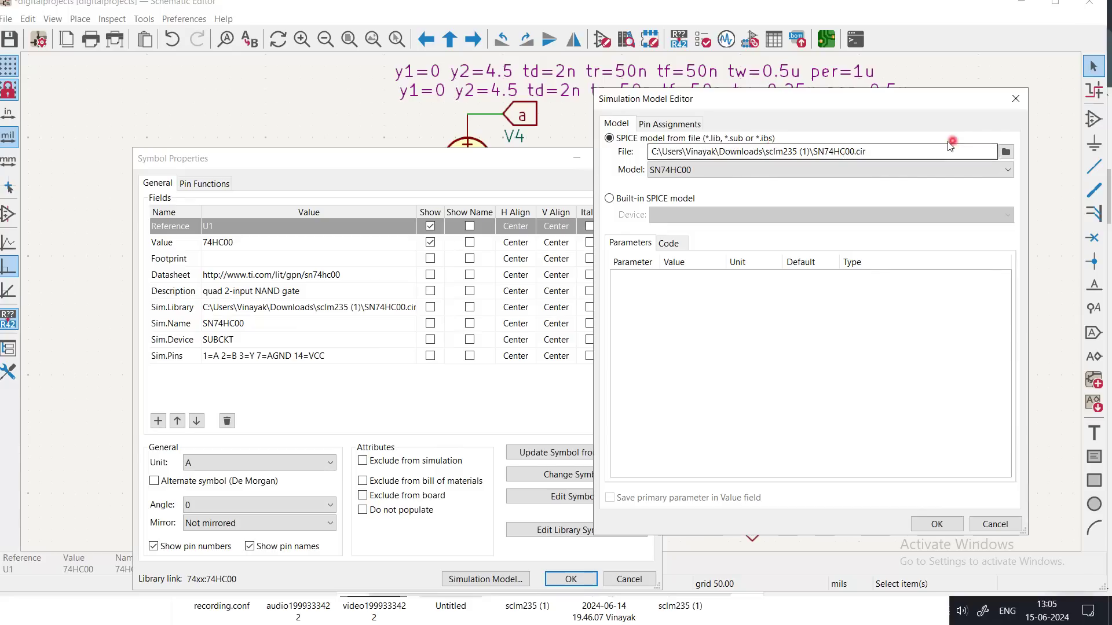
left_click(697, 149)
left_click(846, 152)
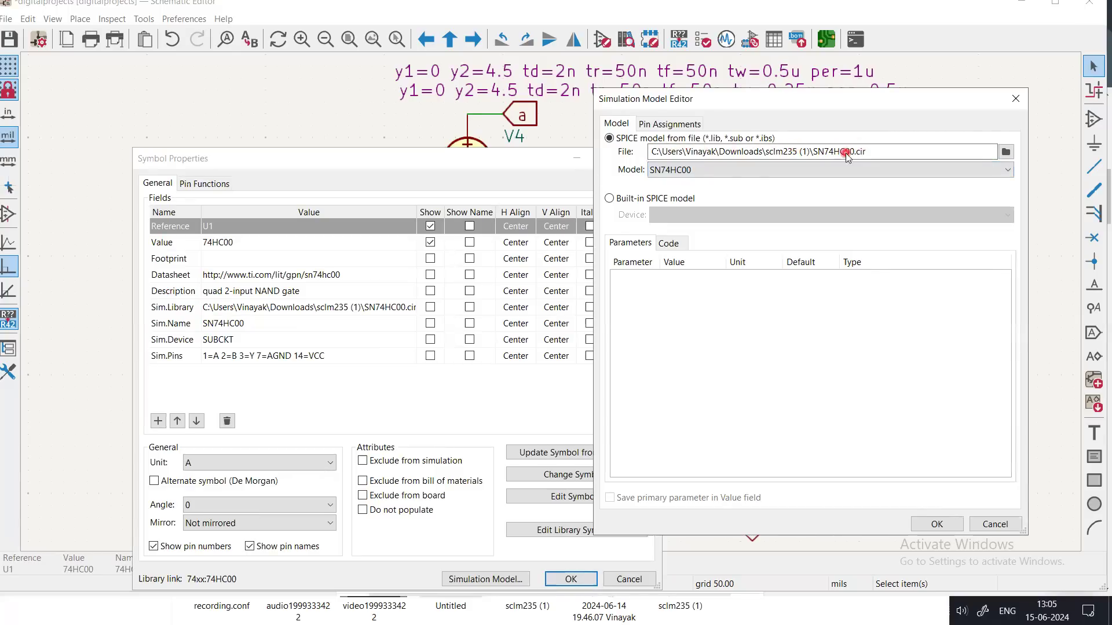
left_click(737, 170)
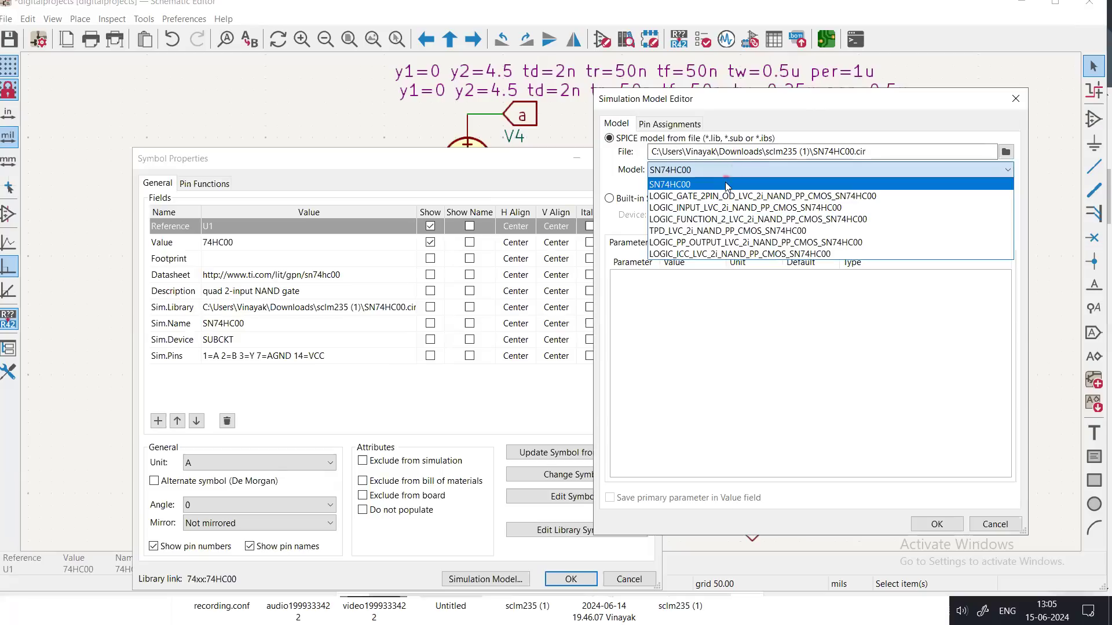
left_click(725, 183)
left_click(778, 183)
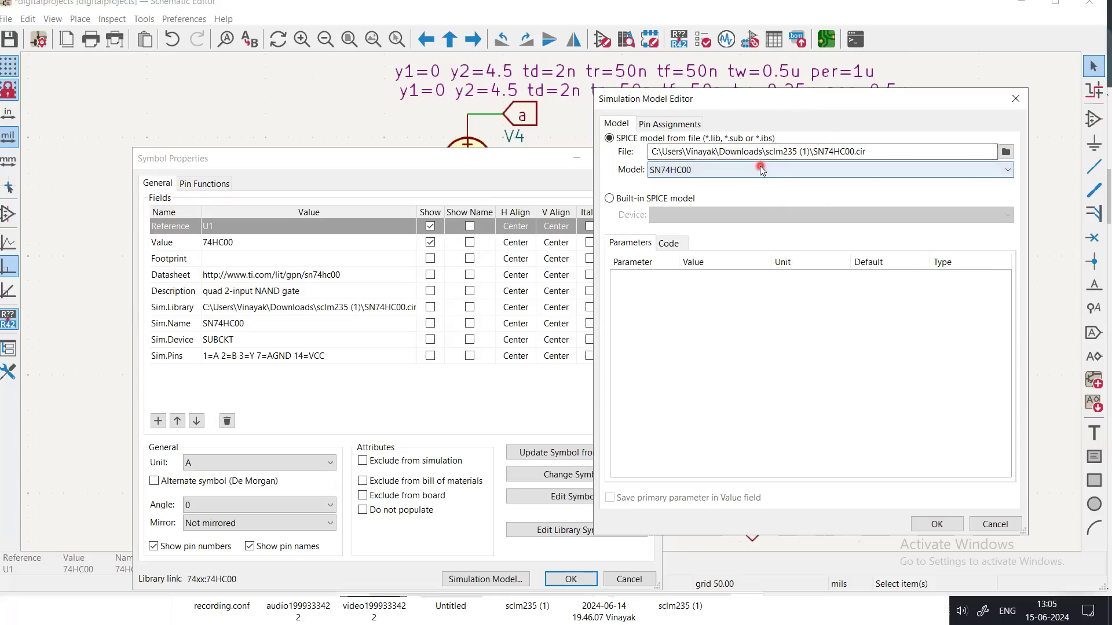
- Review how U1's symbol pins map to the model pins, and accept the simulation model and symbol properties
left_click(693, 127)
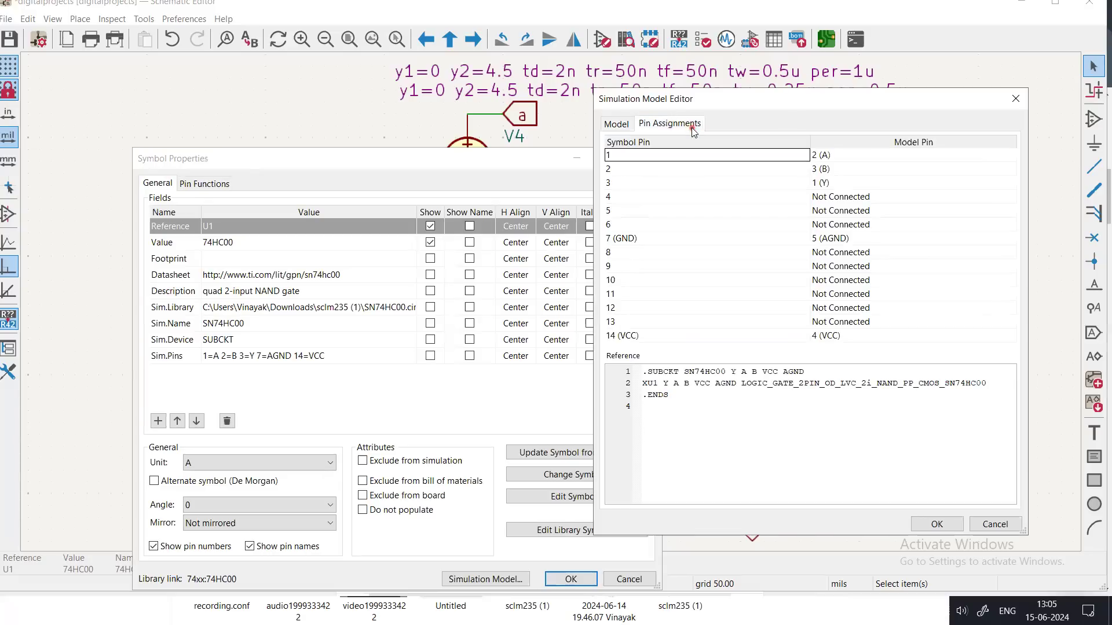
left_click(654, 155)
left_click(619, 155)
left_click(796, 151)
left_click(933, 525)
left_click(565, 580)
left_click(862, 249)
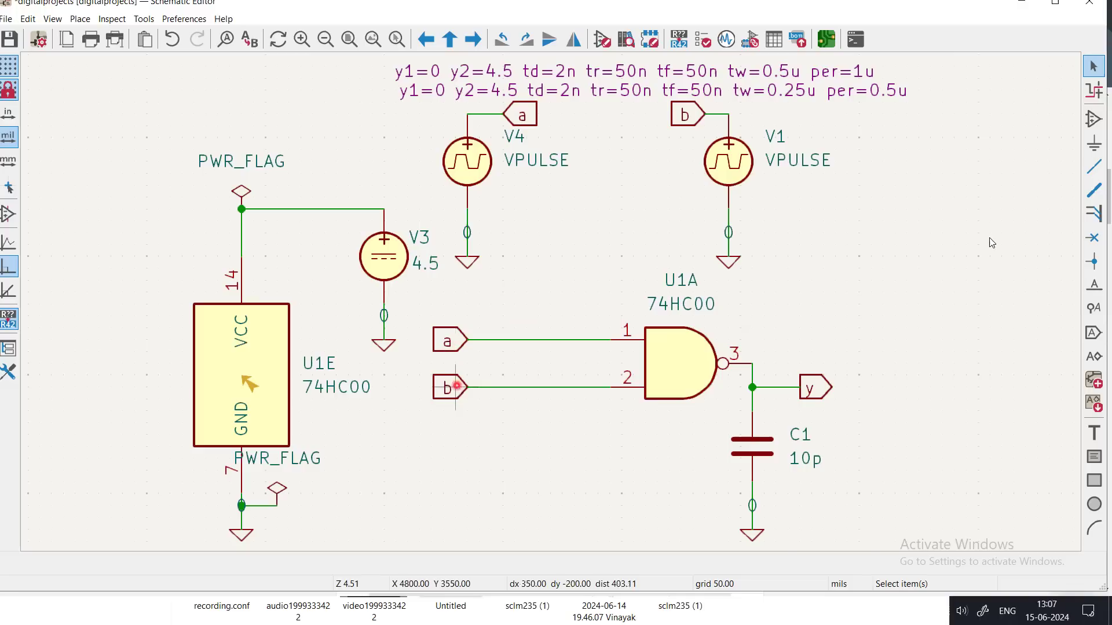
- Place a global label named "a" with input shape in the free area below the gate's b input label
left_click(1092, 336)
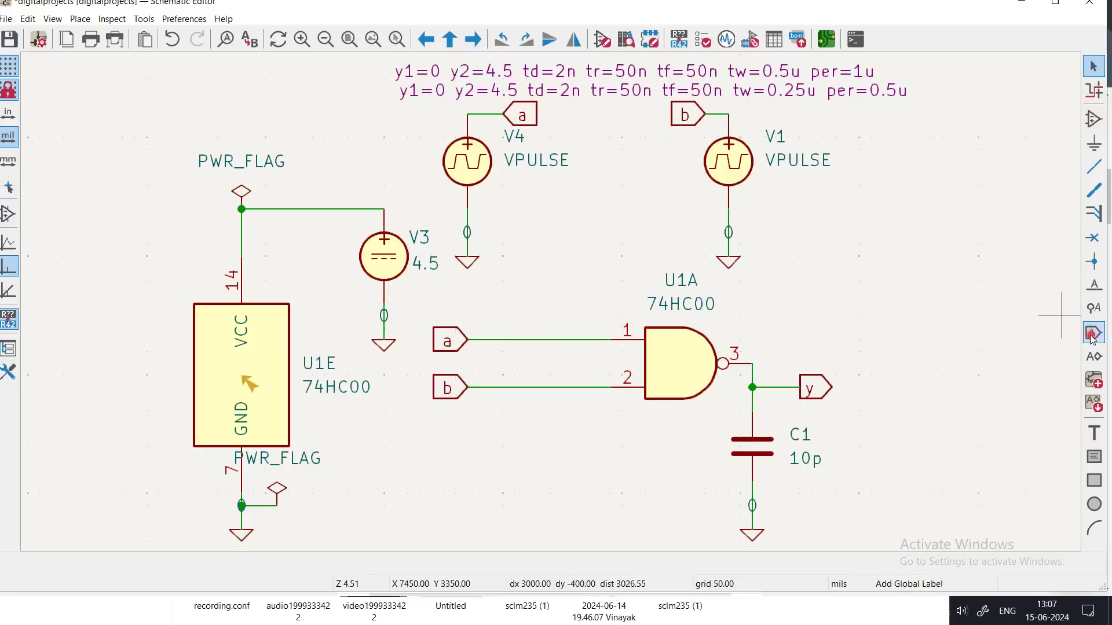
left_click(1091, 335)
left_click(122, 108)
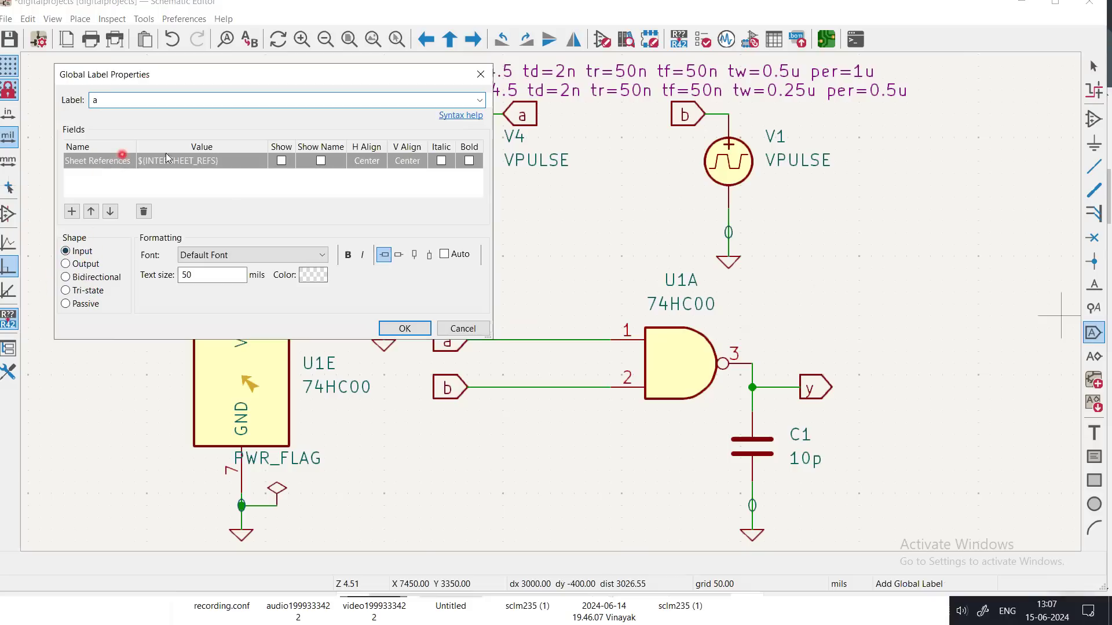
left_click(384, 329)
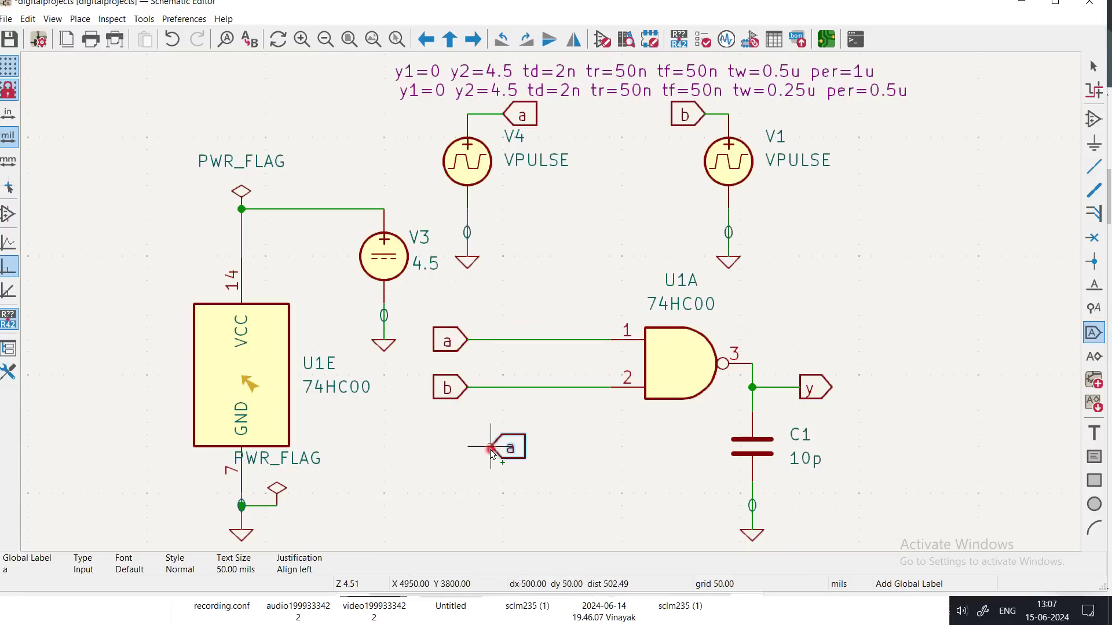
left_click(490, 449)
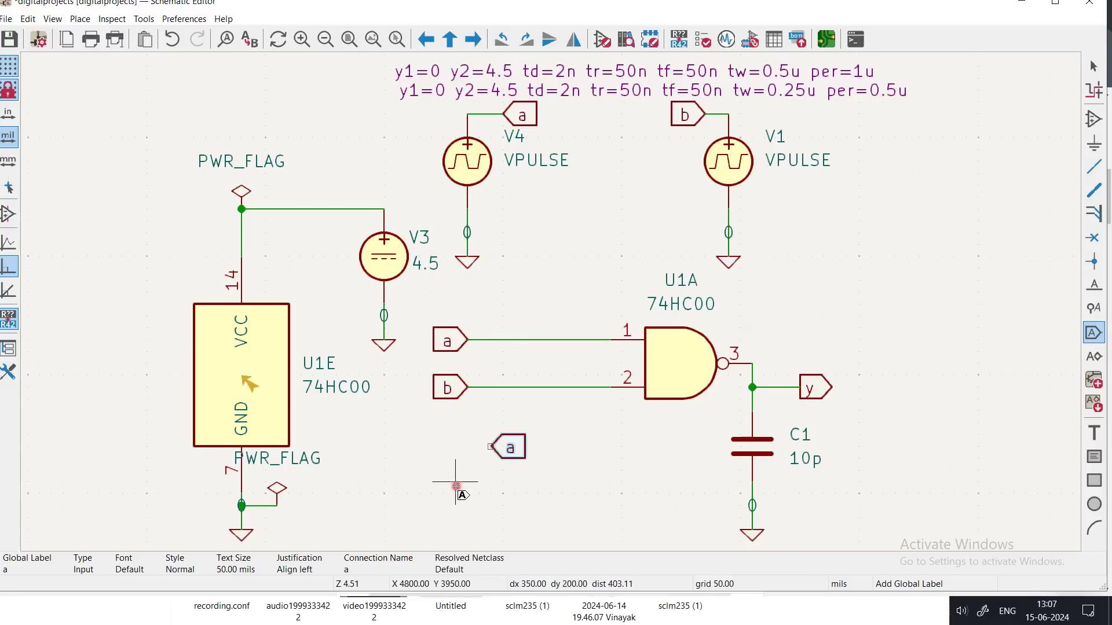
key("Escape")
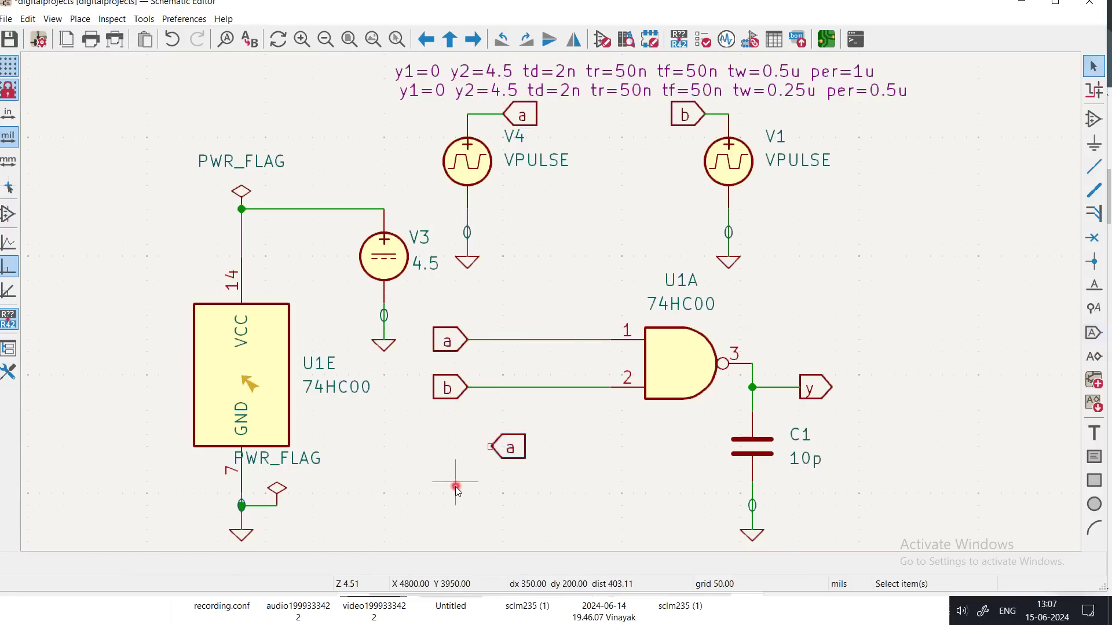
- Mirror the unconnected "a" label horizontally and delete it from the schematic
right_click(515, 448)
mouse_move(612, 173)
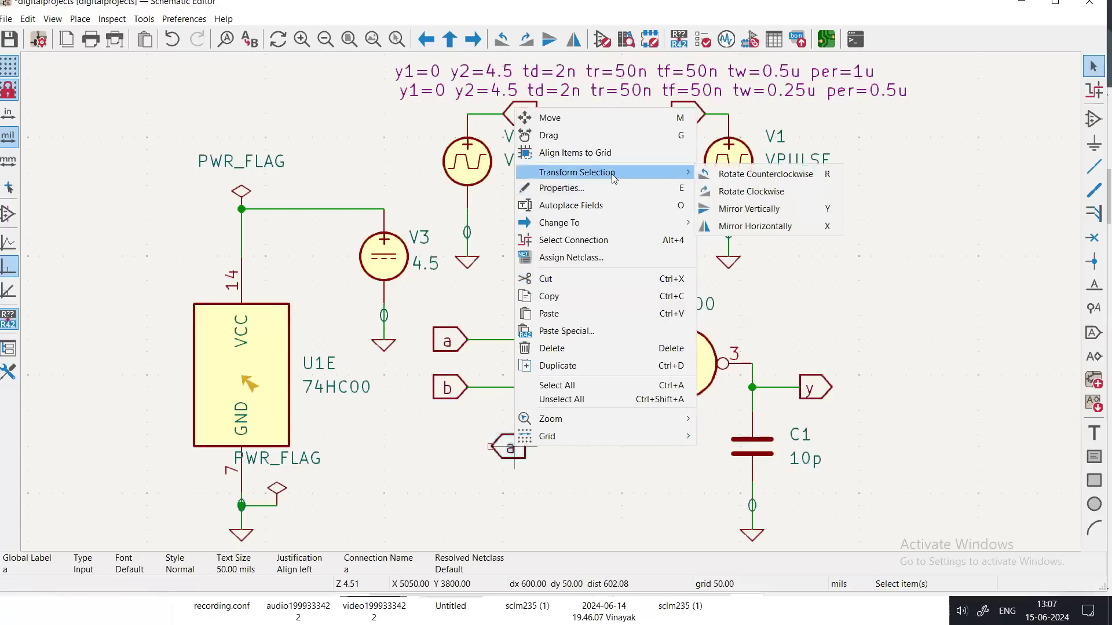
left_click(733, 225)
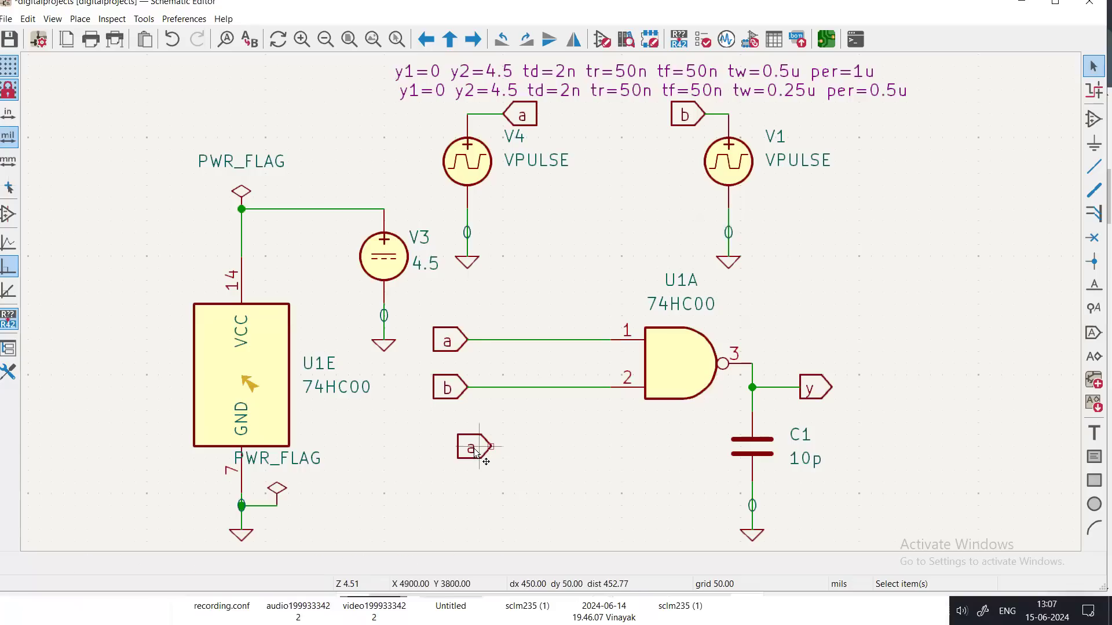
key("Delete")
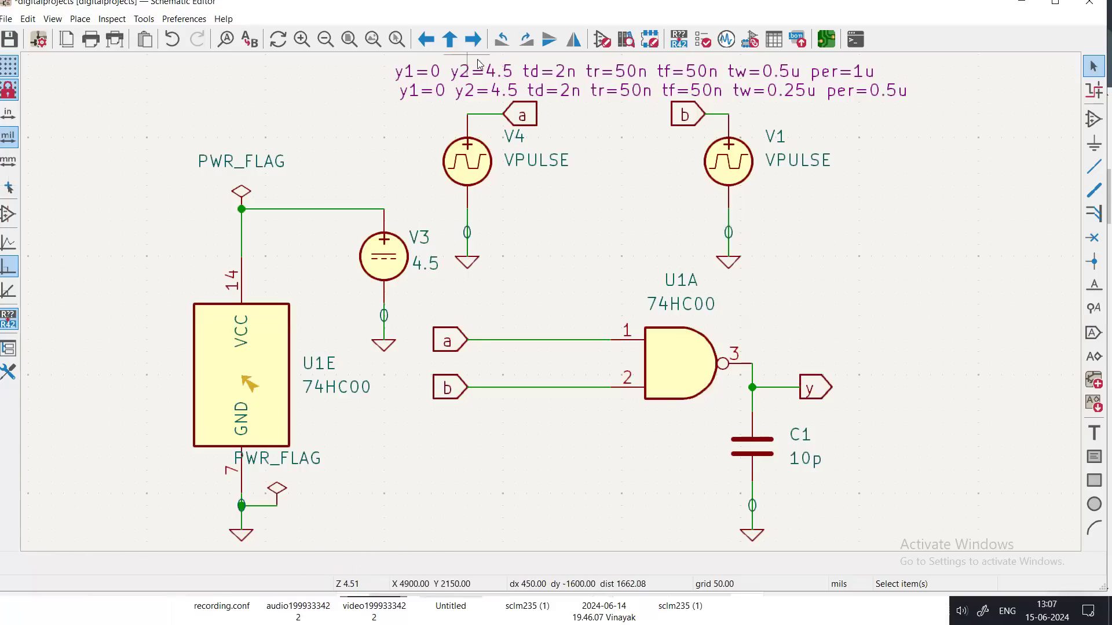
- Examine the VPULSE voltage source's default simulation parameters in the symbol library without placing it
left_click(1094, 129)
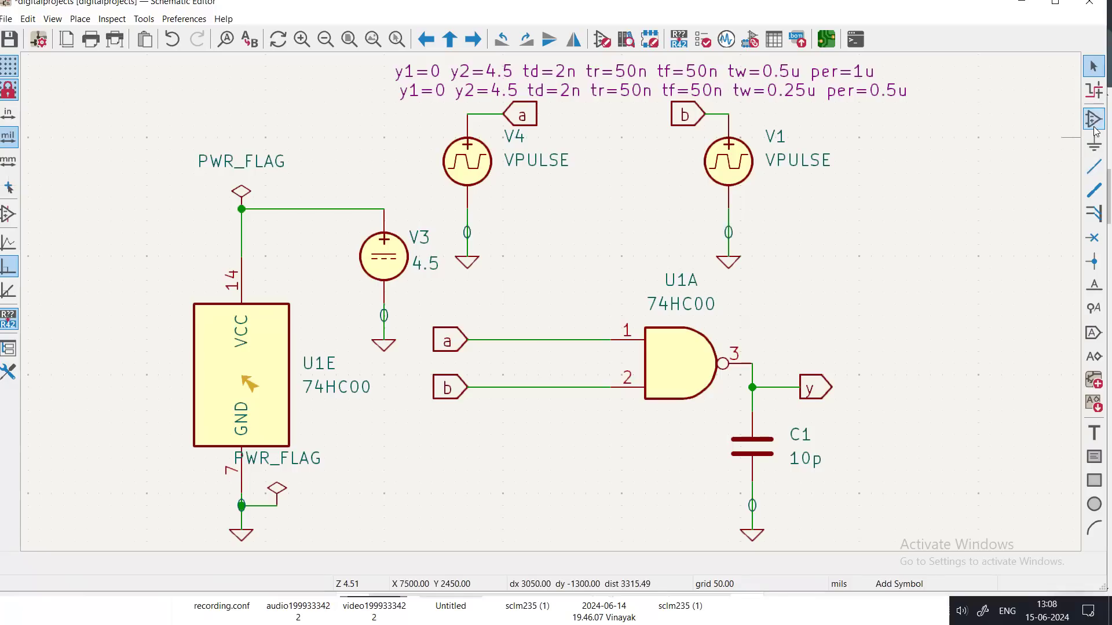
left_click(717, 286)
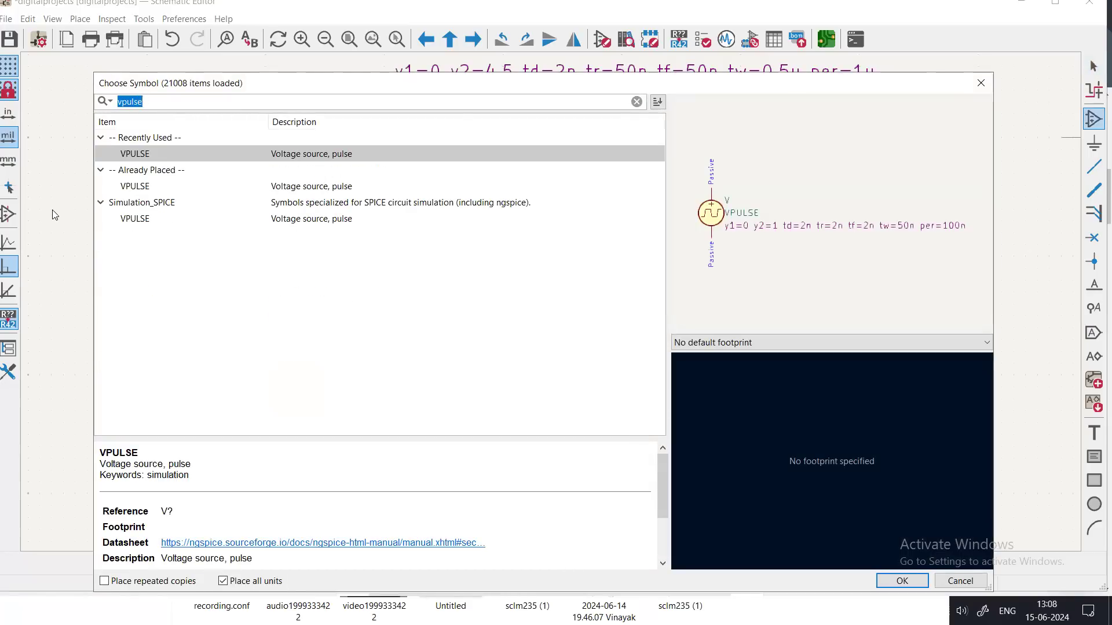
left_click(149, 161)
left_click(155, 104)
left_click(276, 191)
left_click(286, 188)
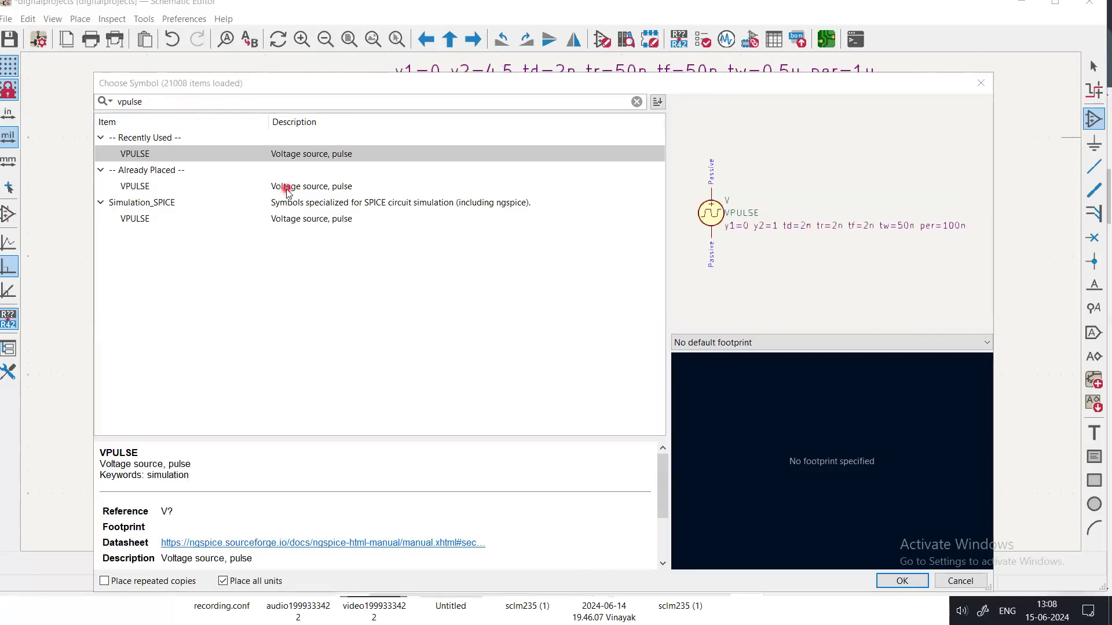
left_click(286, 188)
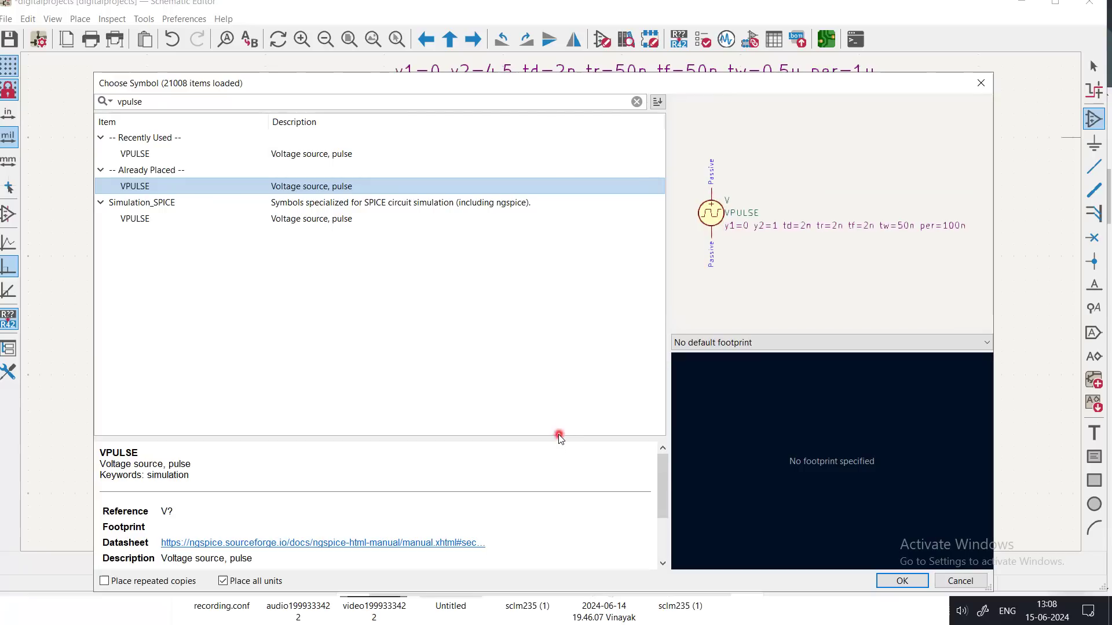
scroll(664, 486, "down", 1)
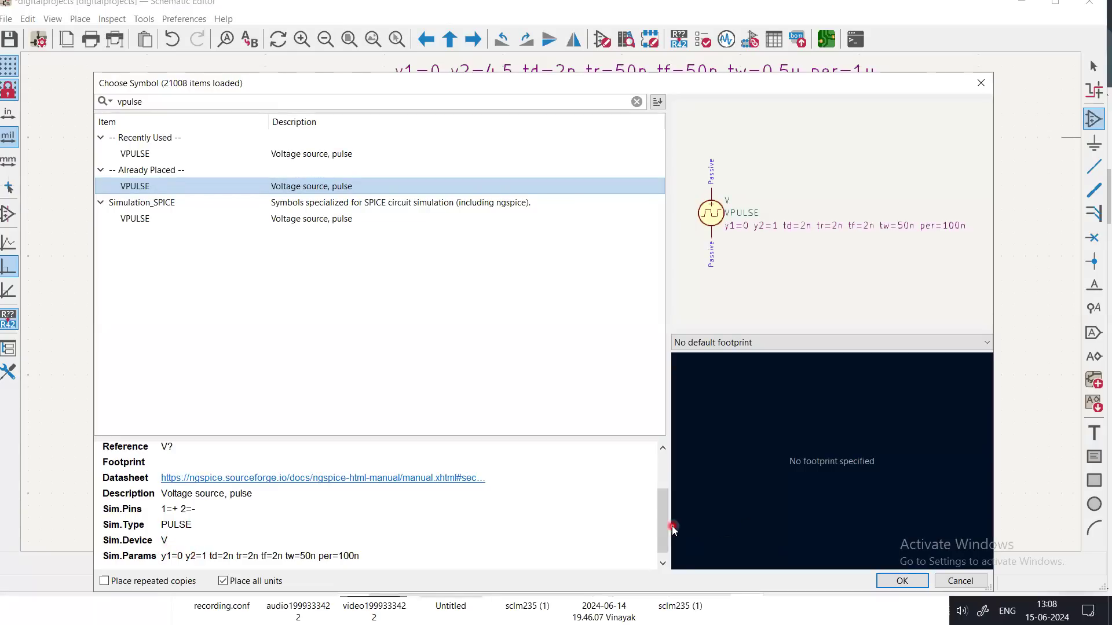
scroll(664, 551, "down", 1)
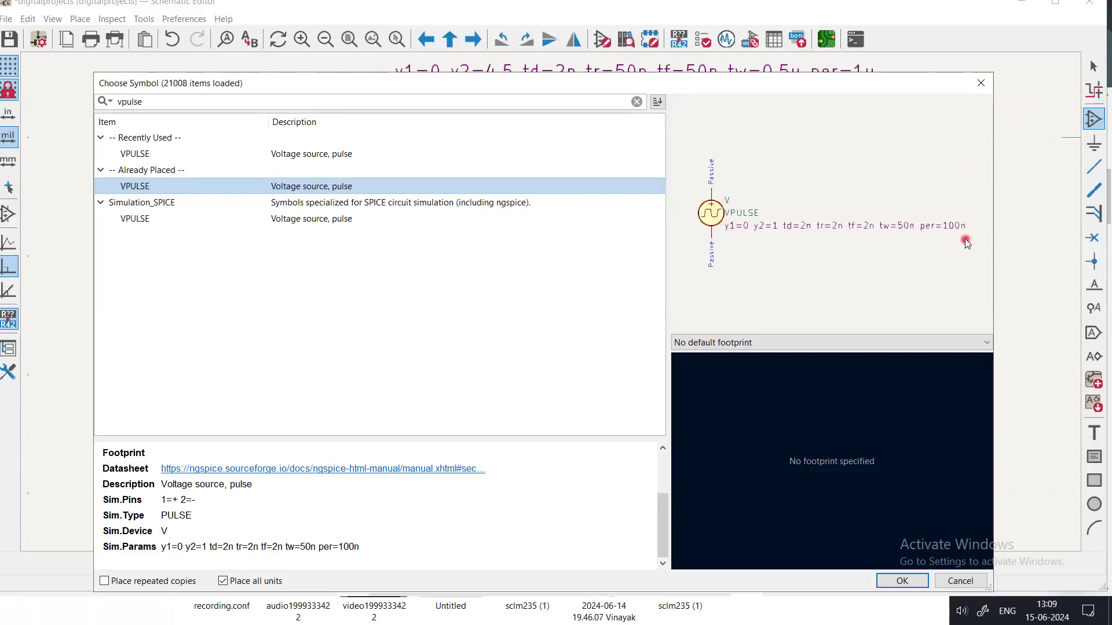
left_click(983, 83)
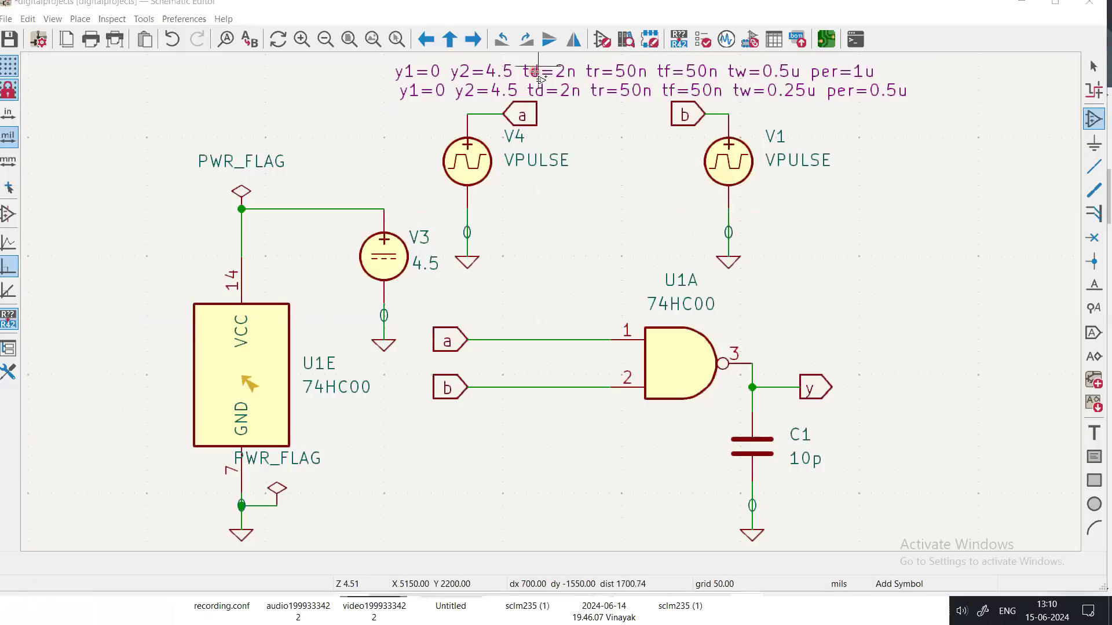
left_click(621, 174)
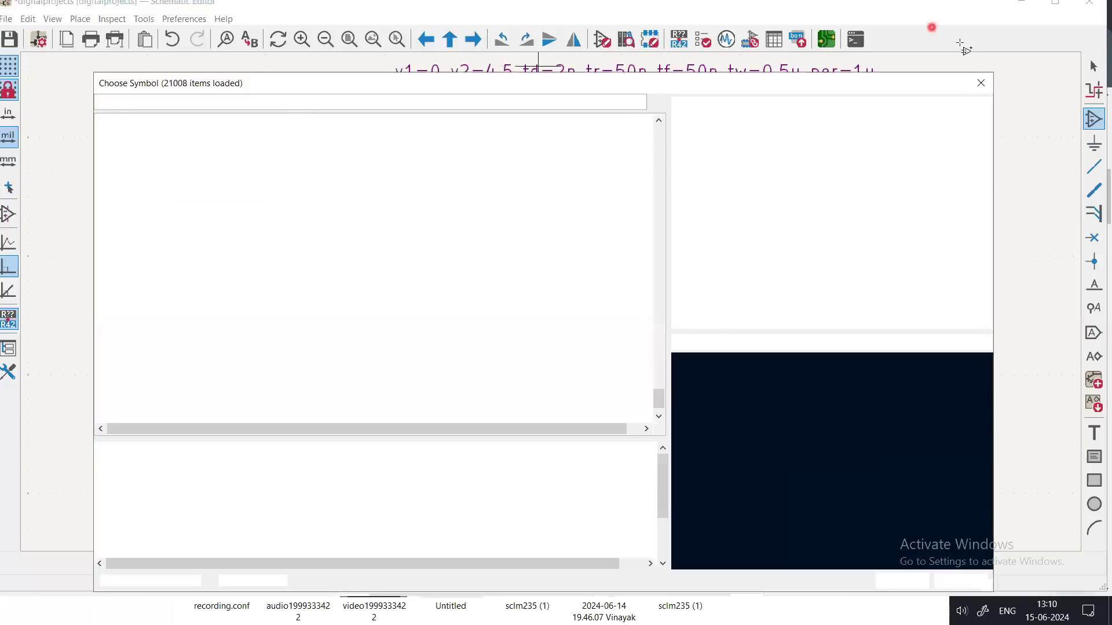
left_click(983, 86)
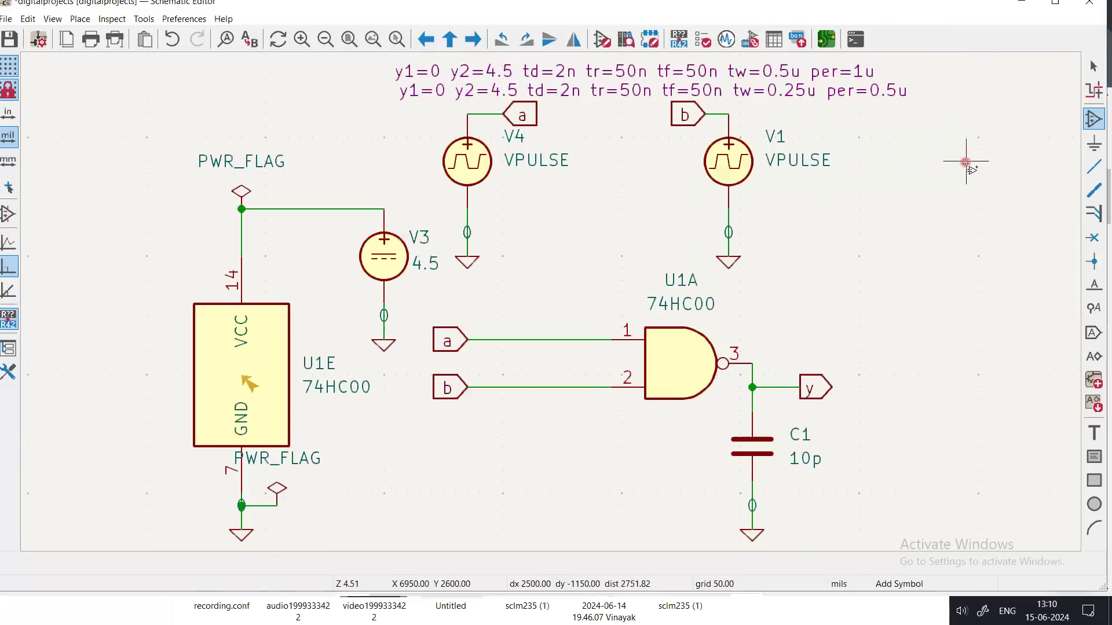
mouse_move(964, 162)
left_mouse_down()
mouse_move(903, 200)
mouse_move(976, 177)
left_mouse_up()
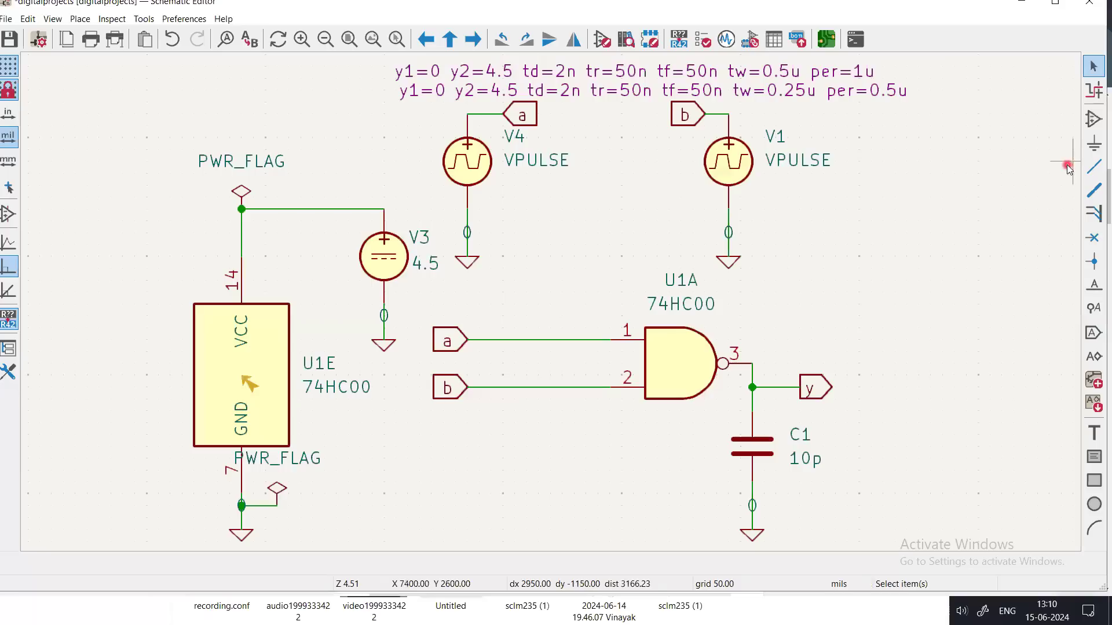
left_click(1093, 122)
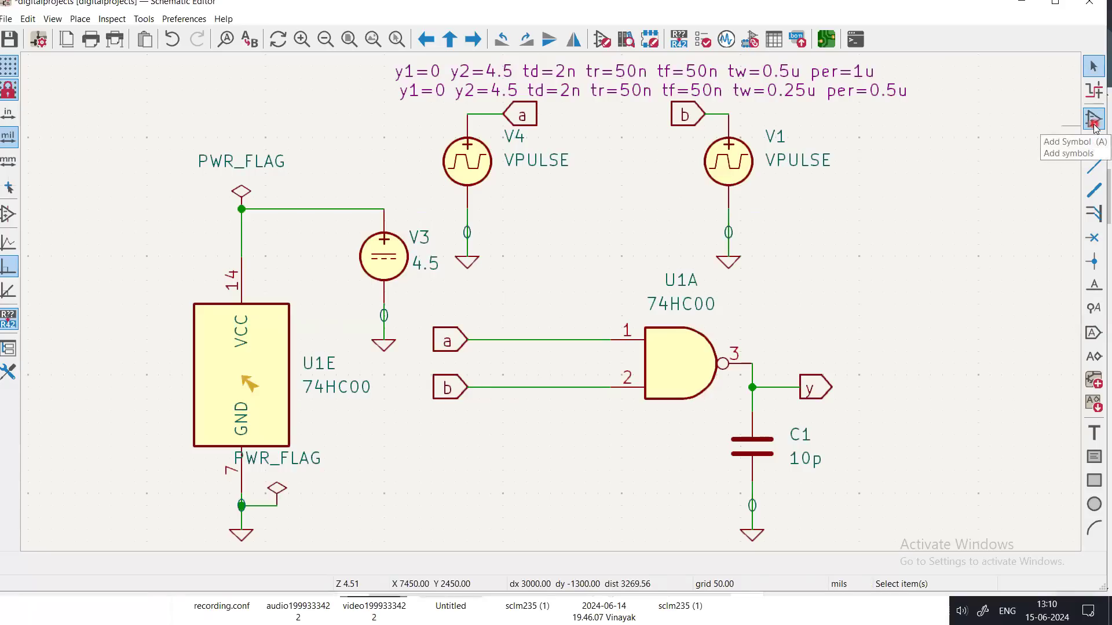
- Move the two pulse-parameter texts above sources V4 and V1 slightly so the lines are spaced further apart
left_click(440, 75)
left_click_drag(441, 75, 394, 99)
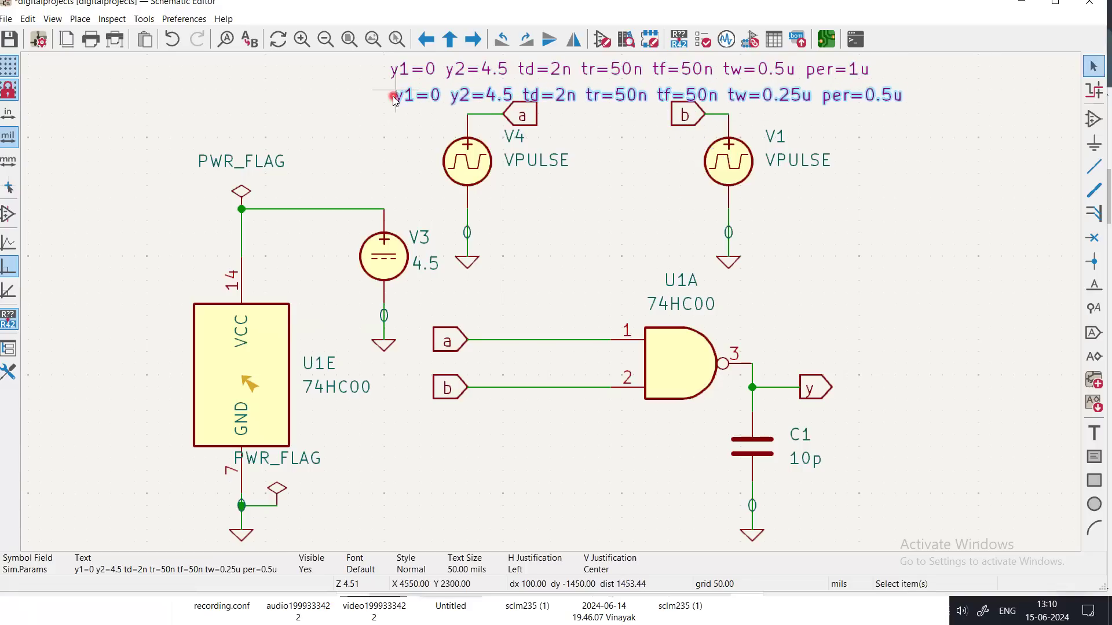
left_click(389, 141)
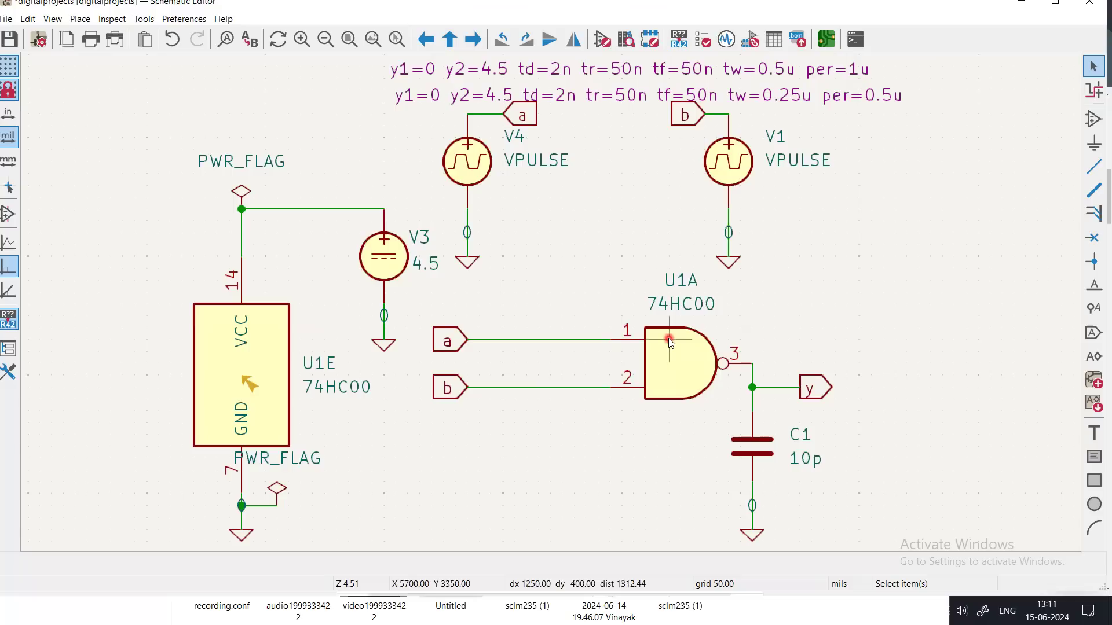
- In the simulation parameters of V1, the source driving b, set the period to 2u and the pulse width to 1u
left_click(868, 95)
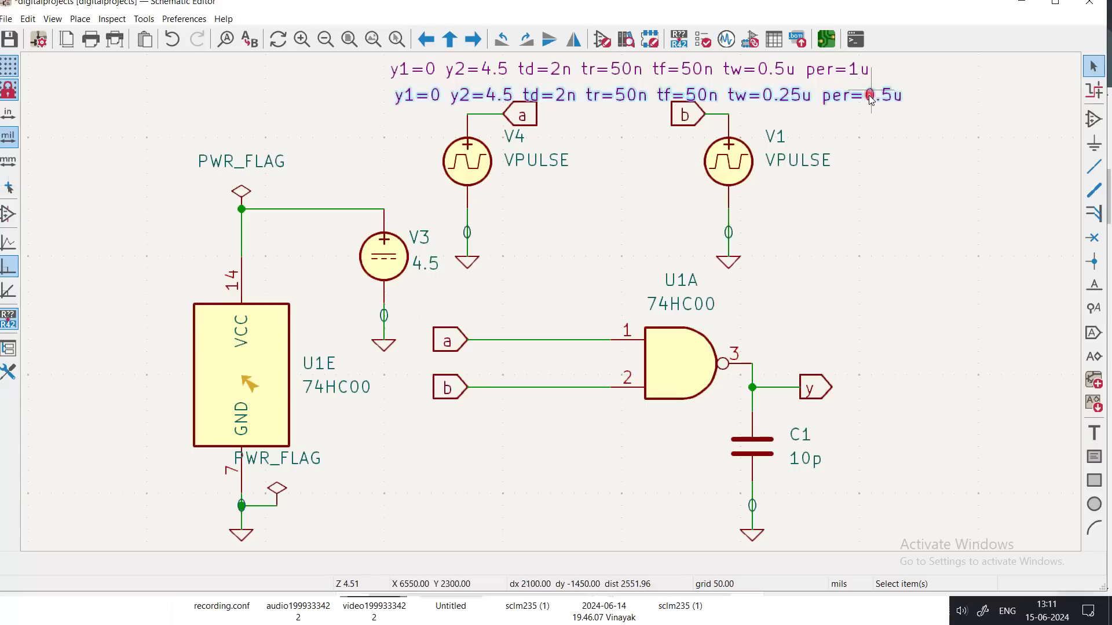
double_click(868, 95)
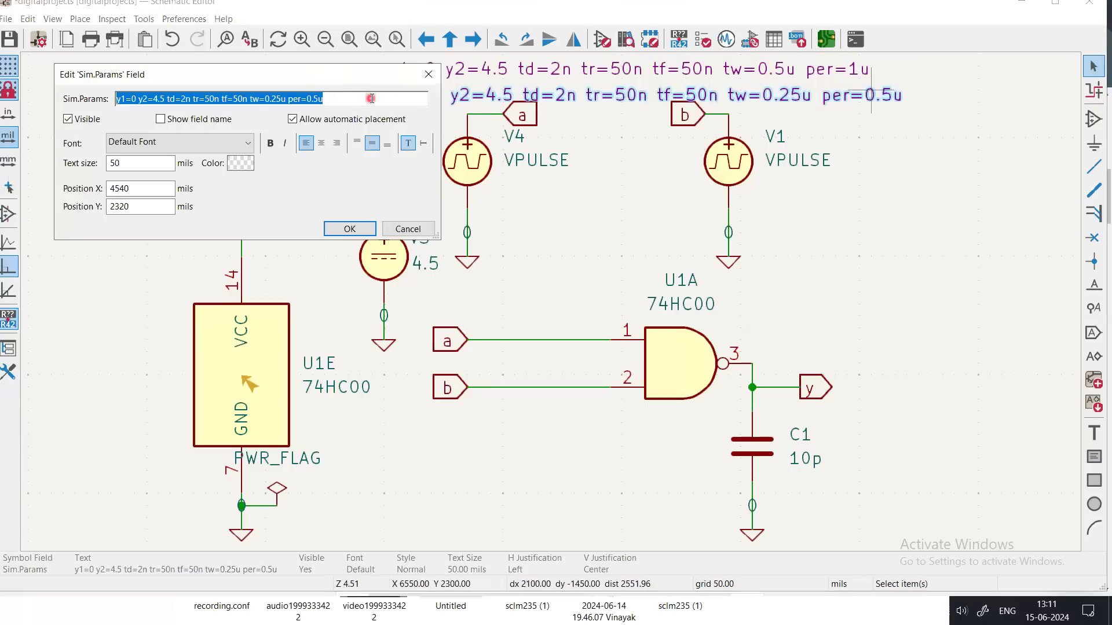
left_click(337, 99)
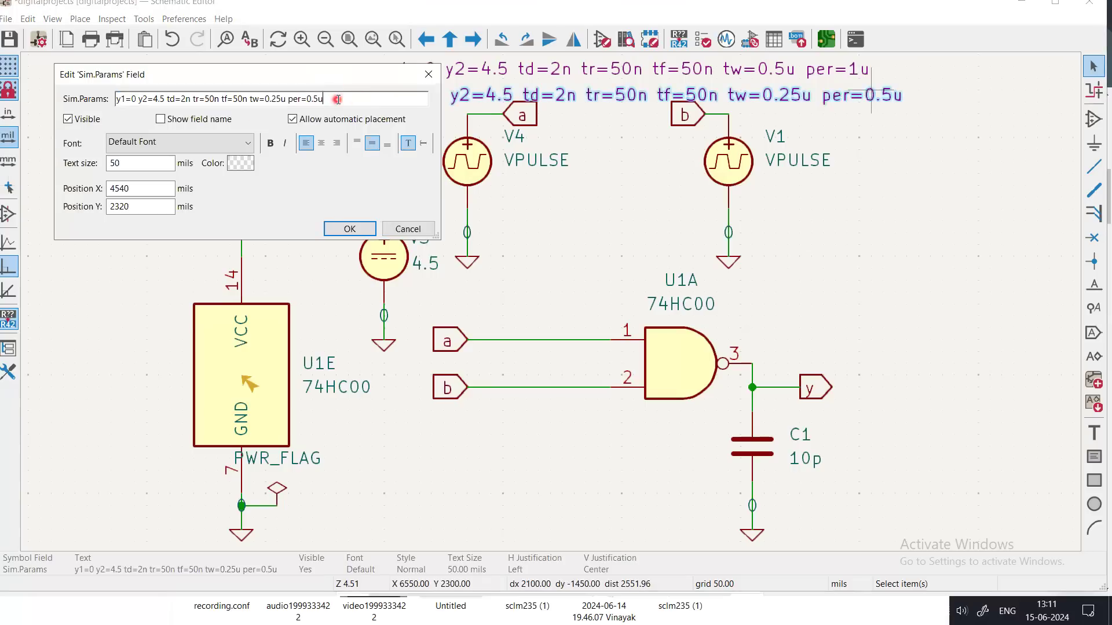
key("BackSpace")
key("BackSpace")
key("BackSpace")
type("2")
left_click(280, 99)
key("BackSpace")
key("BackSpace")
key("BackSpace")
key("BackSpace")
type("1")
- Set y1 to 4.5 and y2 to 0 in V1's simulation parameters and apply the changes
left_click(134, 99)
key("BackSpace")
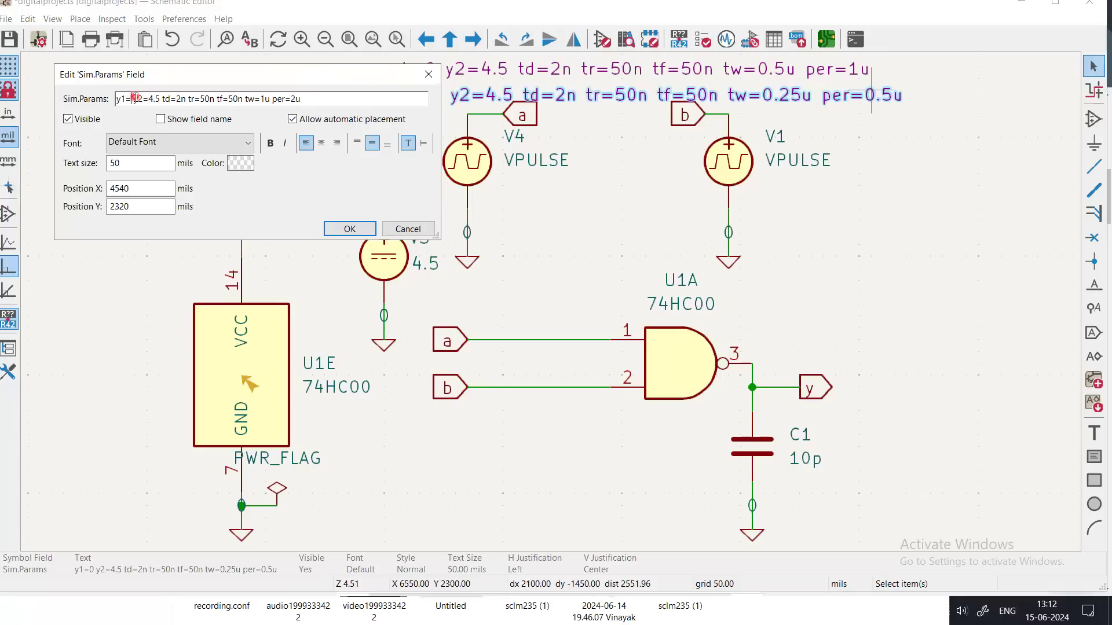
type("4.5")
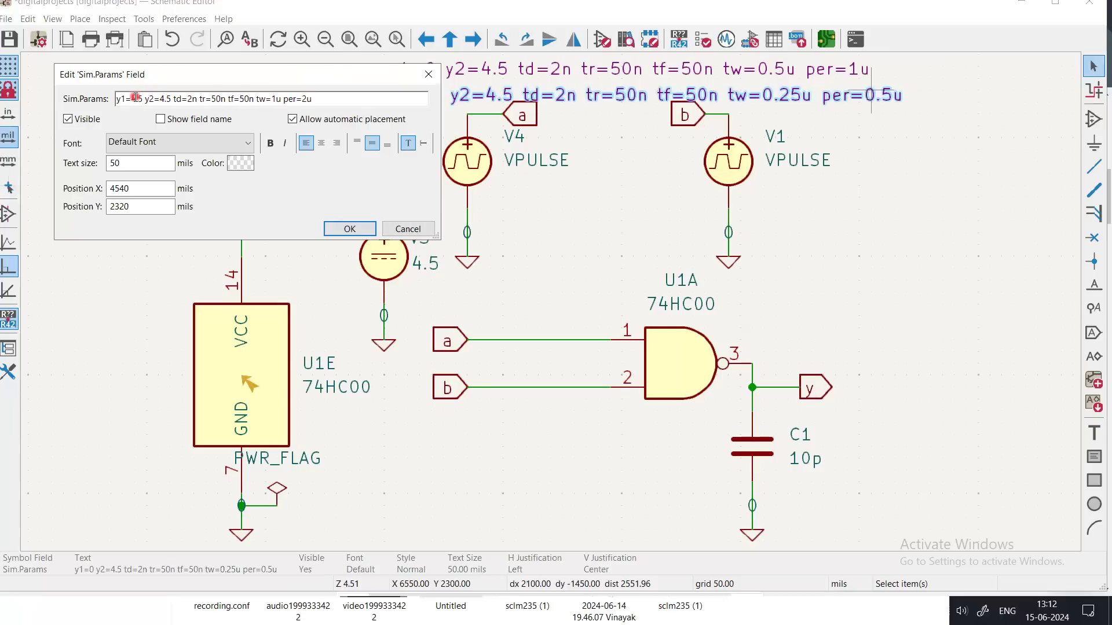
left_click(170, 98)
key("BackSpace")
key("BackSpace")
key("BackSpace")
type("0")
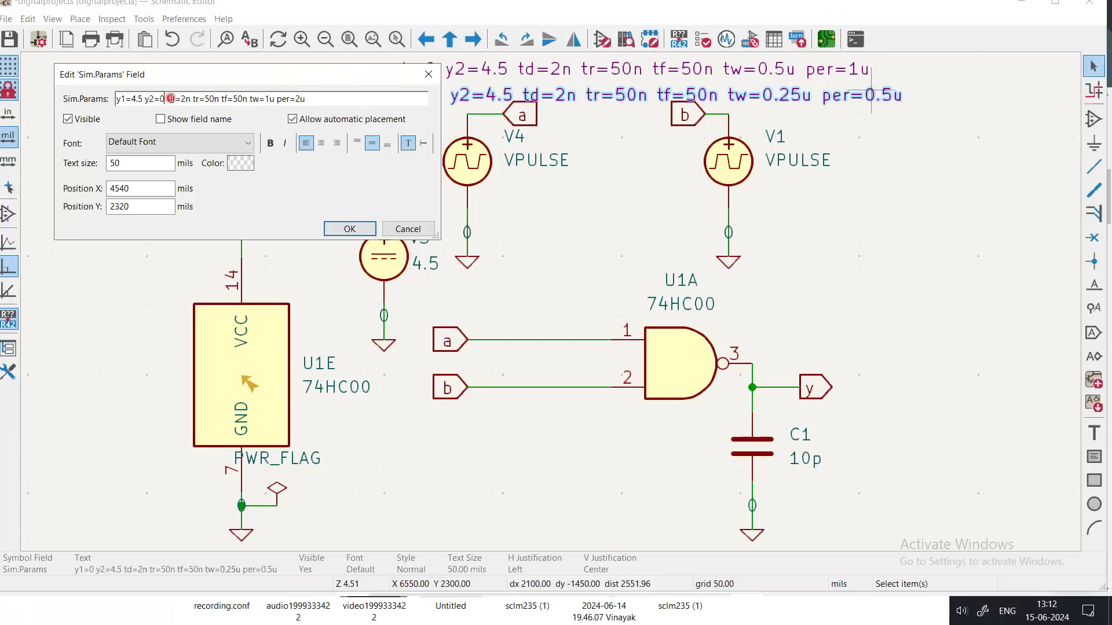
left_click(345, 230)
left_click(754, 154)
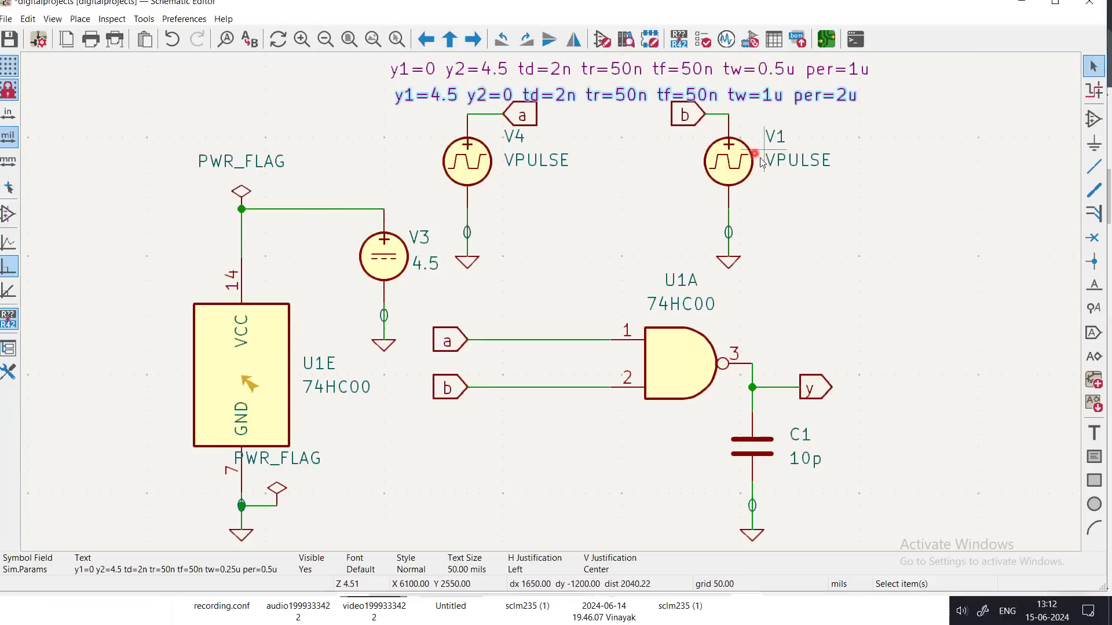
left_click(798, 213)
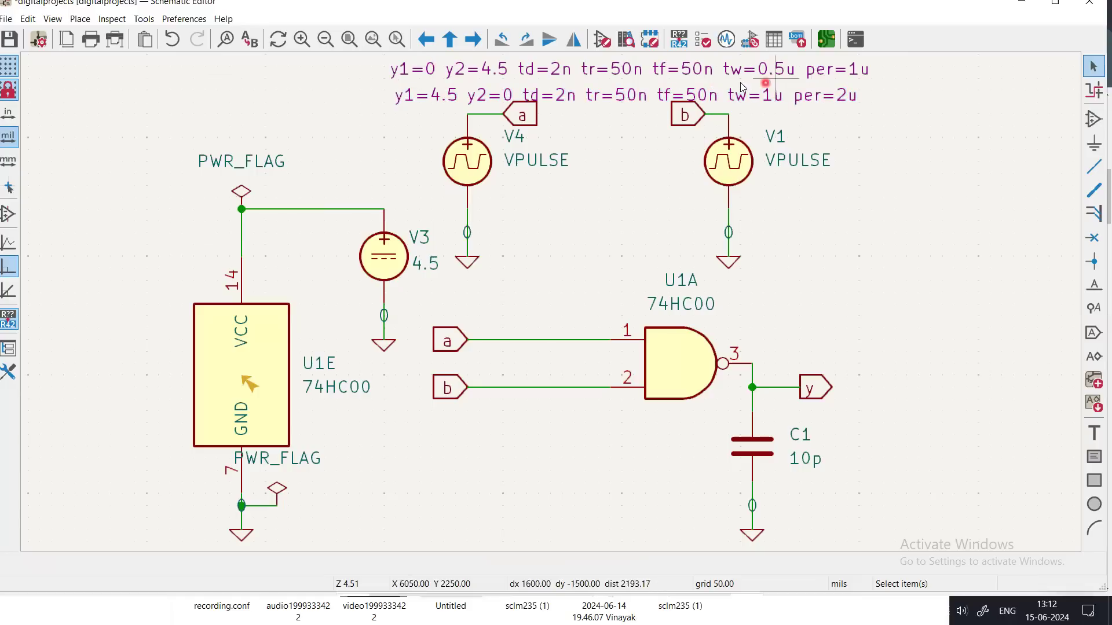
left_click(471, 344)
left_click(886, 107)
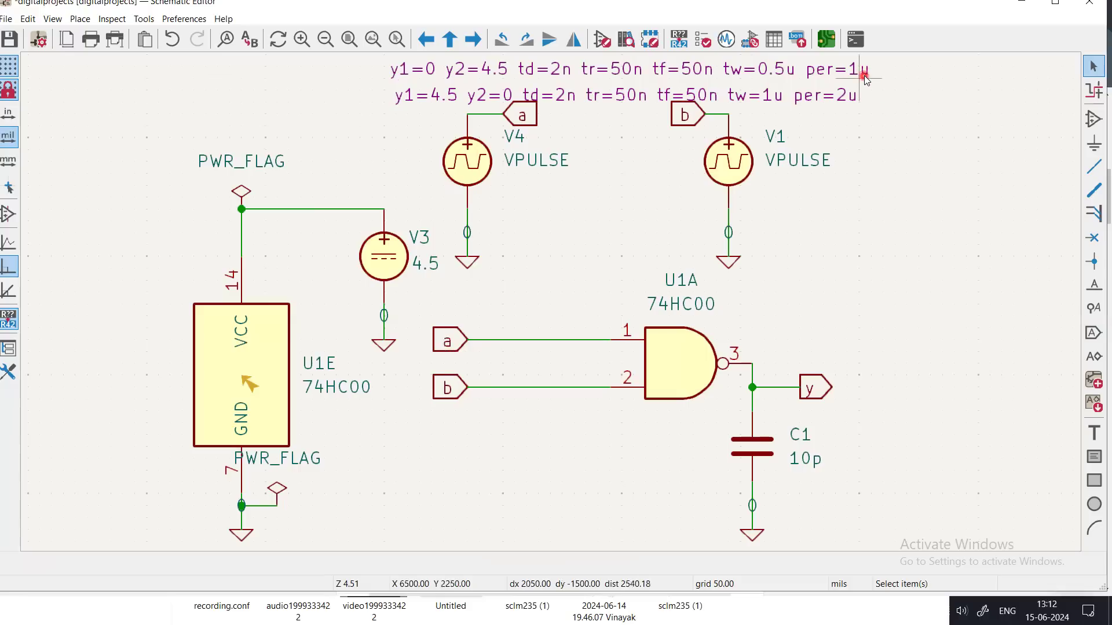
left_click(464, 399)
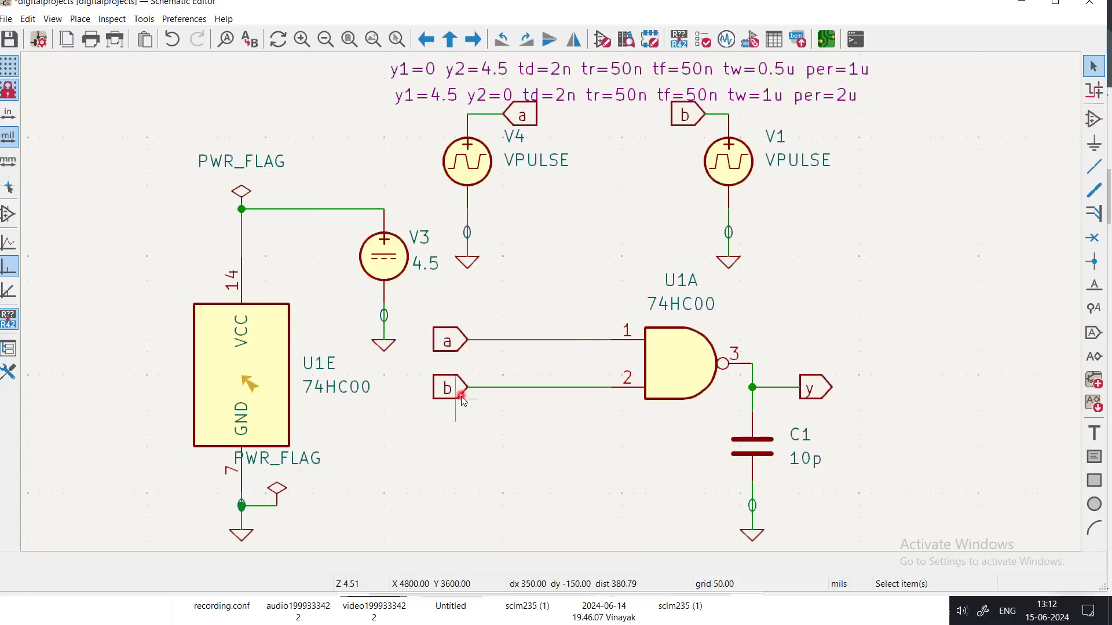
left_click(847, 107)
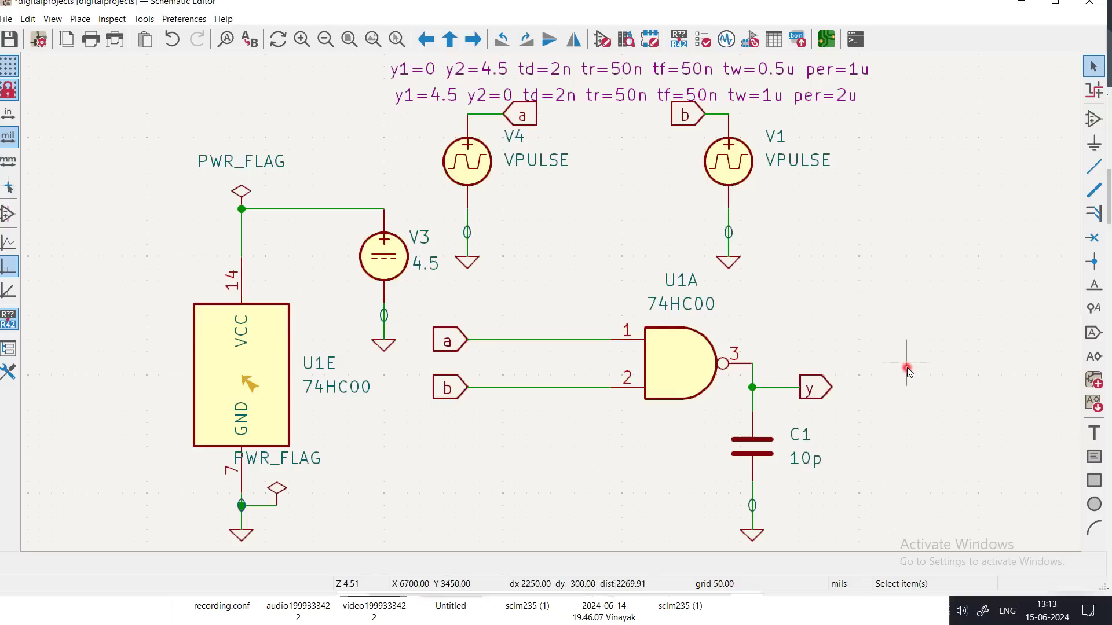
- Save the schematic and run the electrical rules check on it
left_click(11, 39)
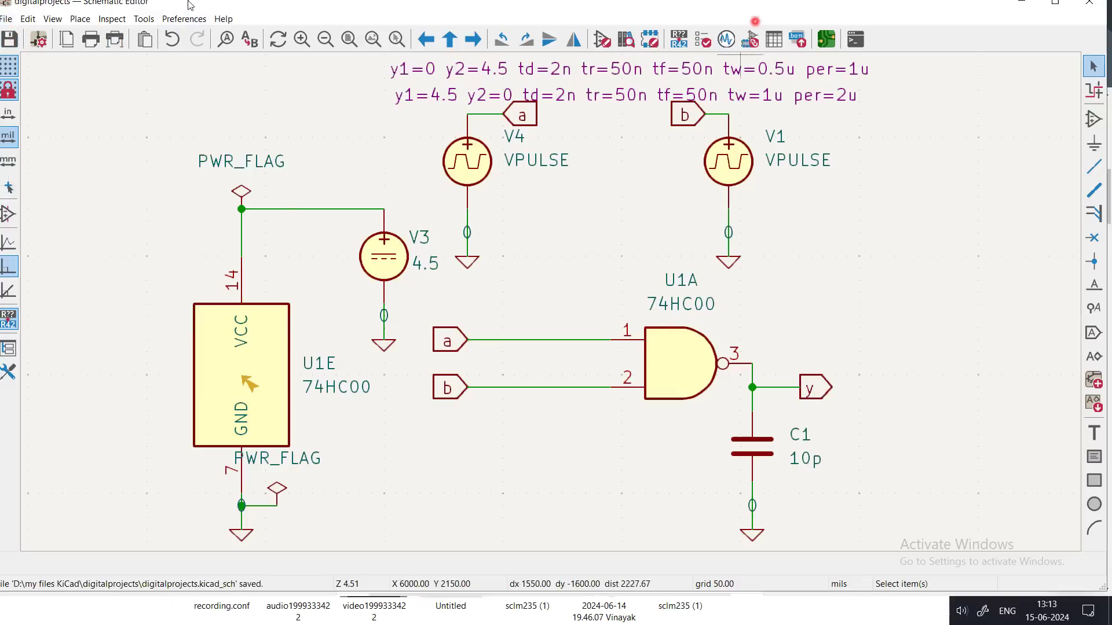
left_click(702, 40)
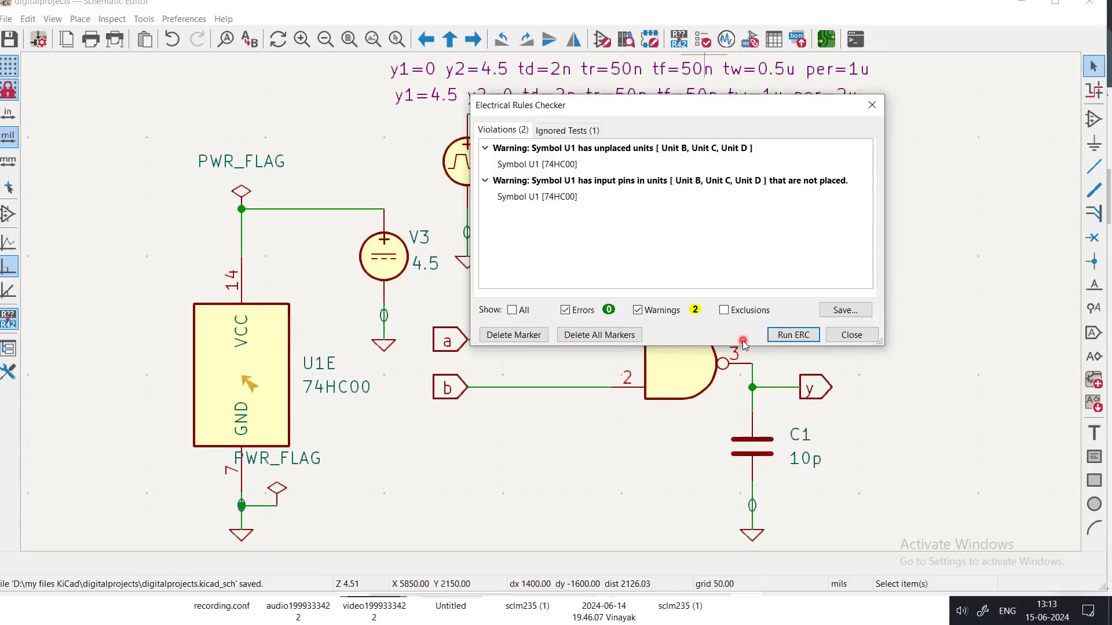
left_click(793, 335)
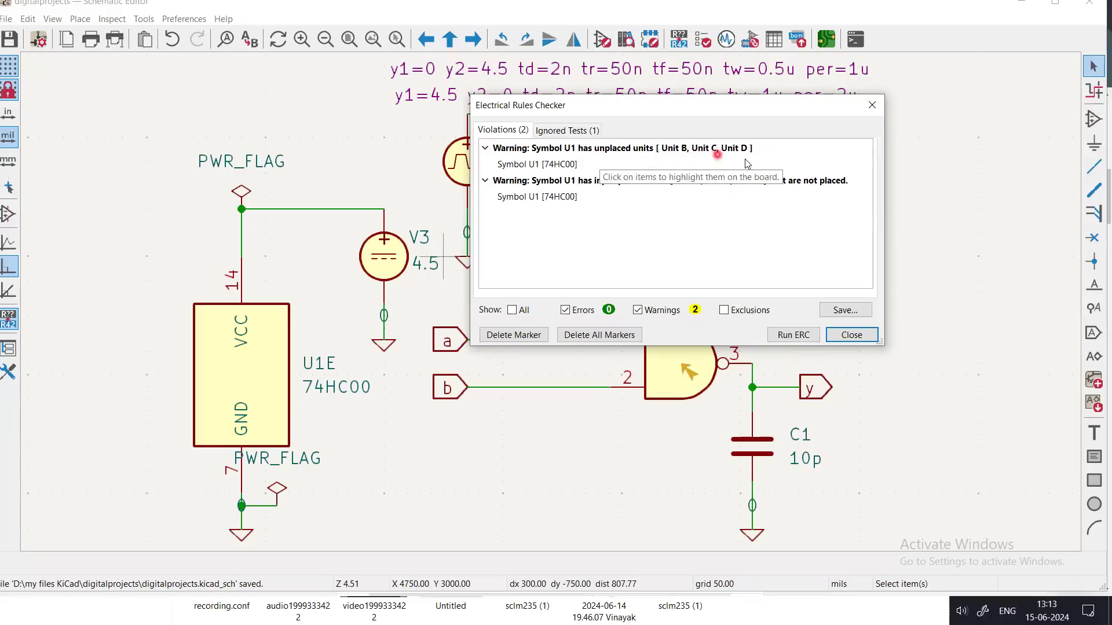
- Review the reported rule violations and the ignored tests, and close the Electrical Rules Checker
left_click(762, 188)
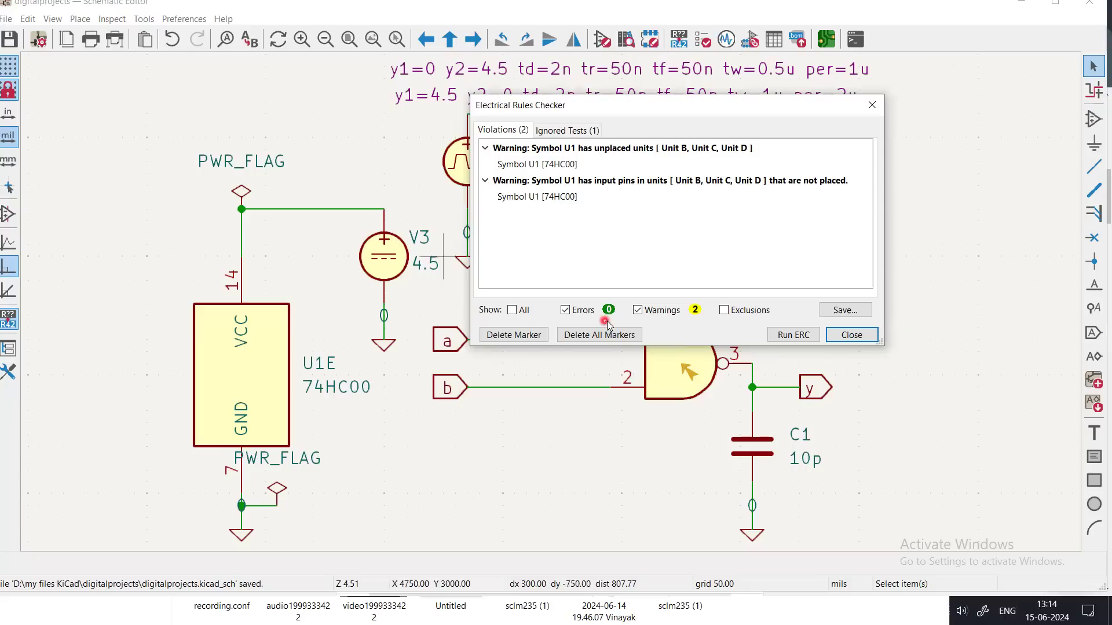
left_click(580, 131)
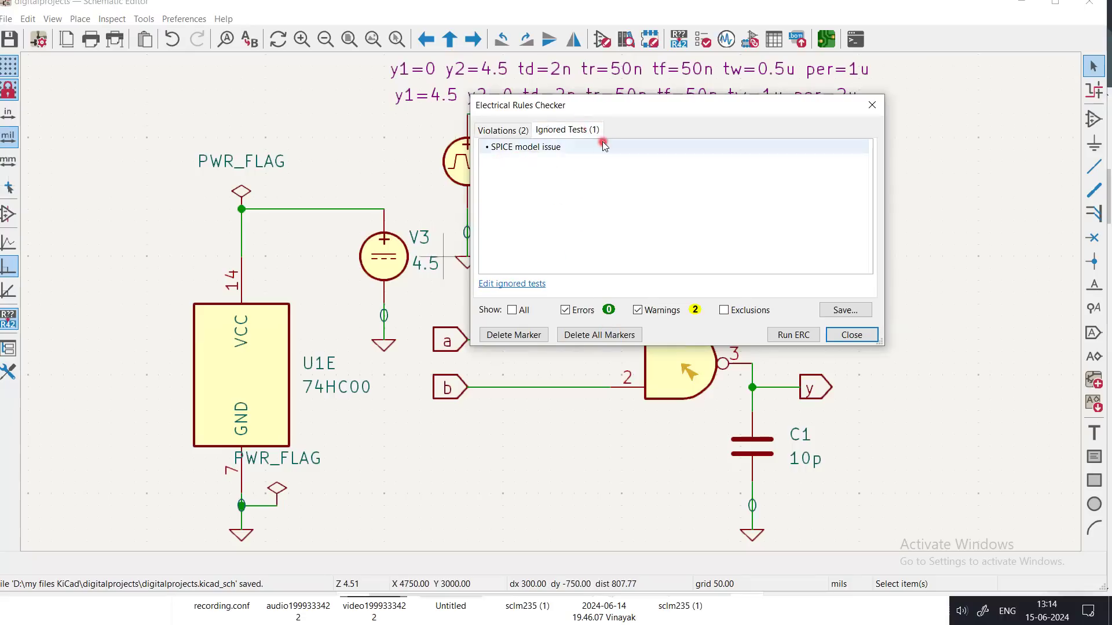
left_click(513, 160)
left_click(566, 157)
left_click(576, 220)
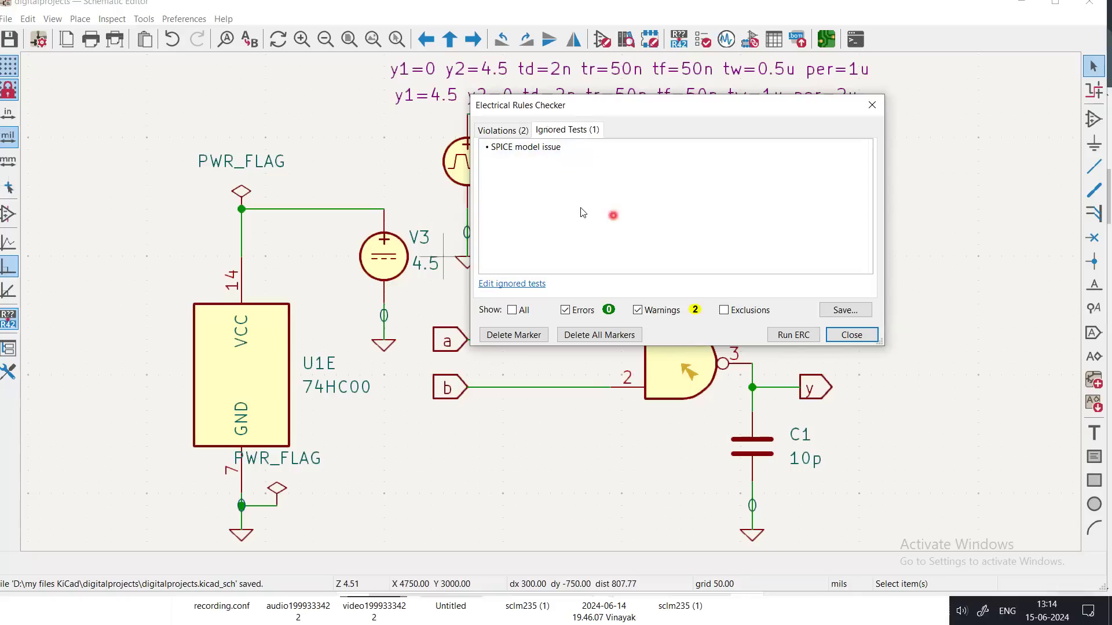
left_click(843, 337)
- Open the SPICE simulator and create a transient analysis with a time step and final time
left_click(727, 41)
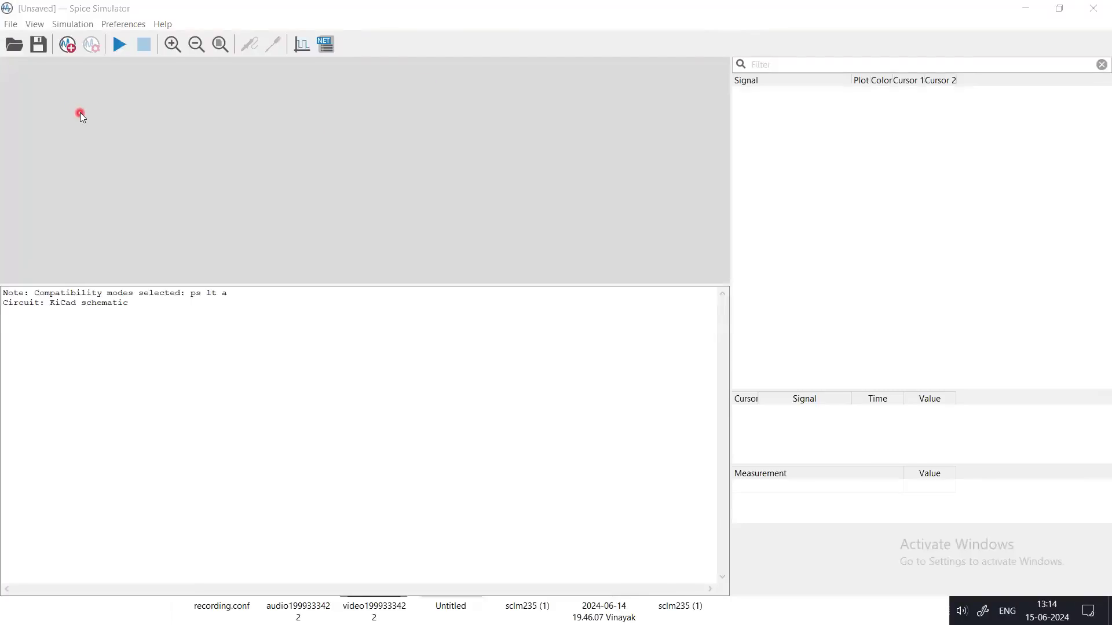
left_click(71, 51)
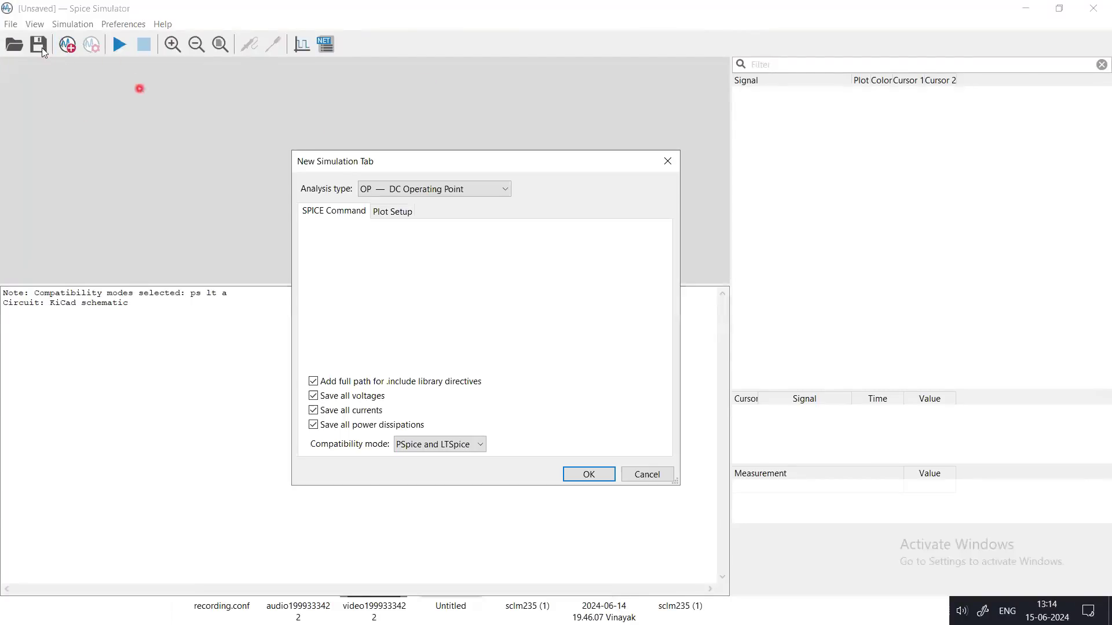
left_click(424, 193)
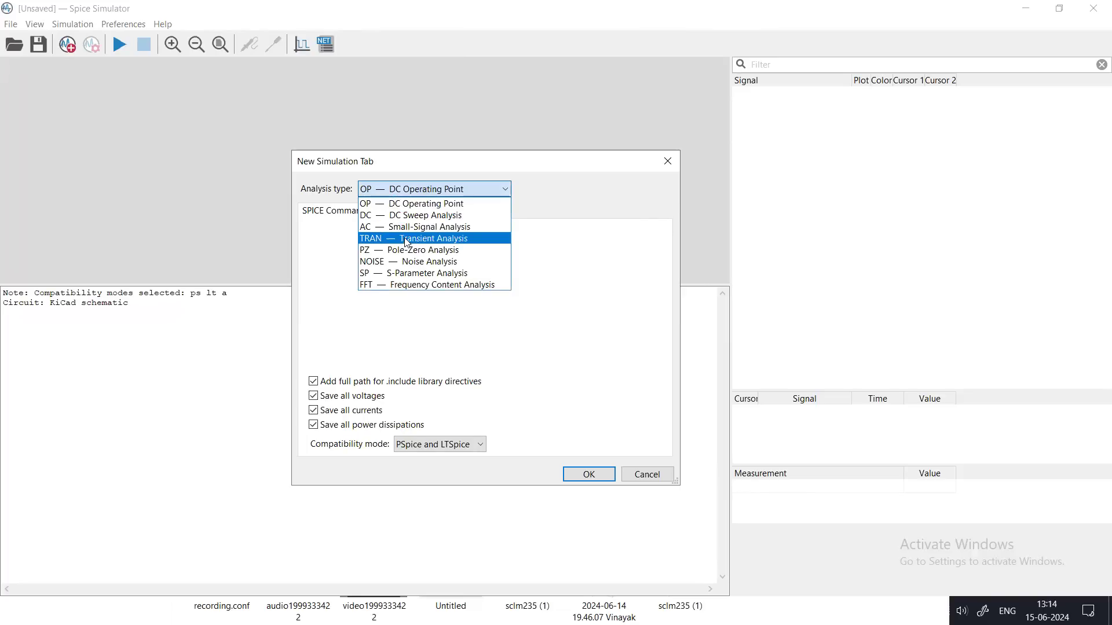
left_click(407, 239)
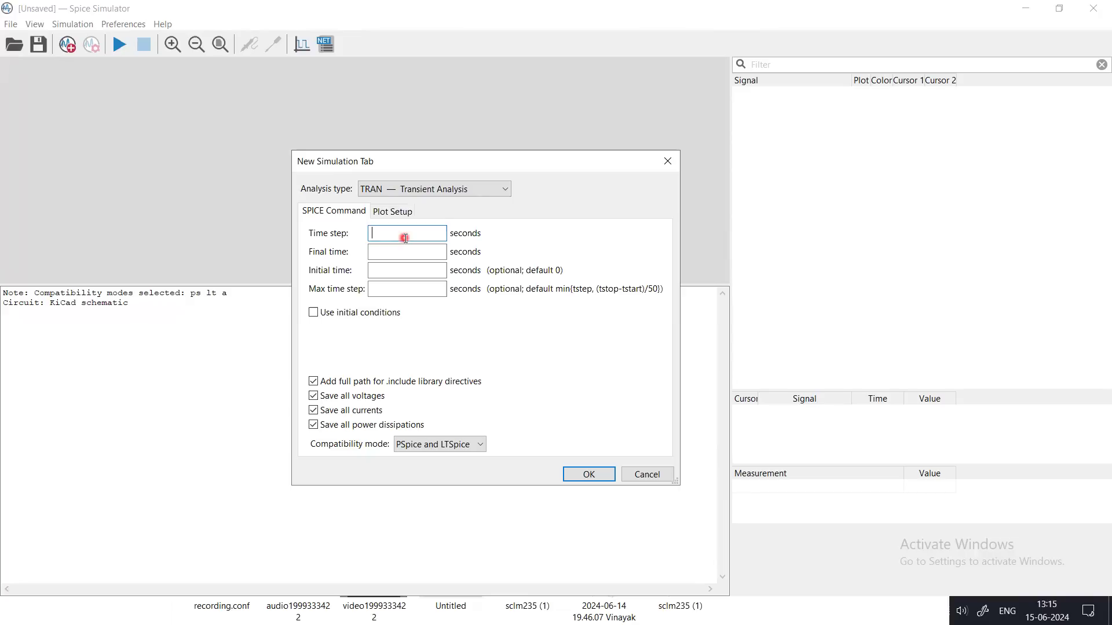
left_click(394, 253)
left_click(400, 234)
left_click(589, 476)
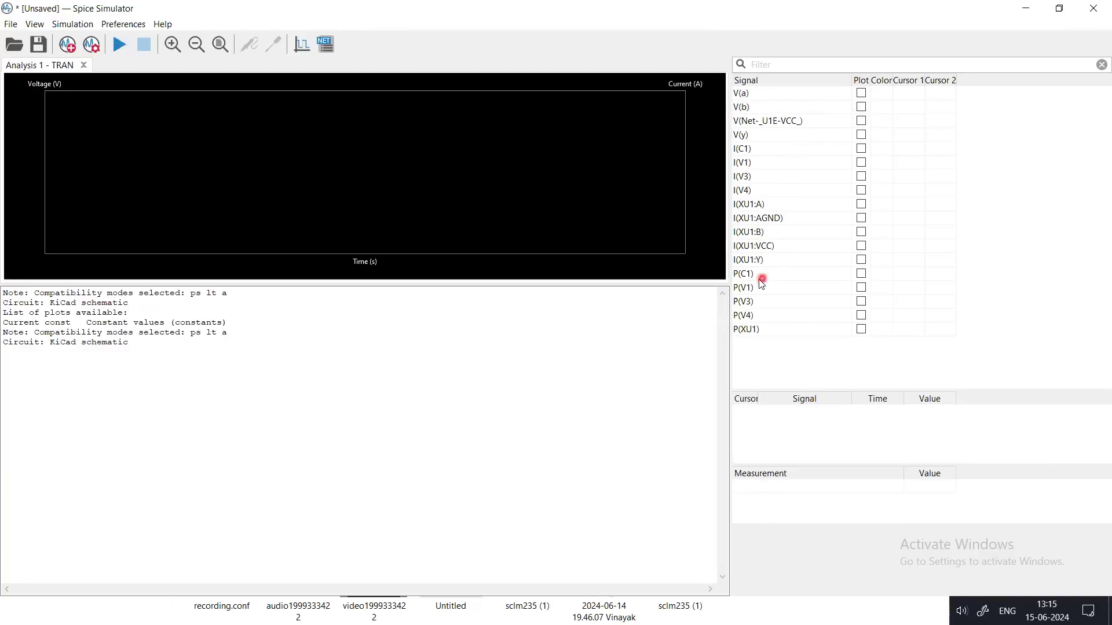
- Run the transient simulation and plot the signals V(a), V(b) and V(y)
left_click(119, 46)
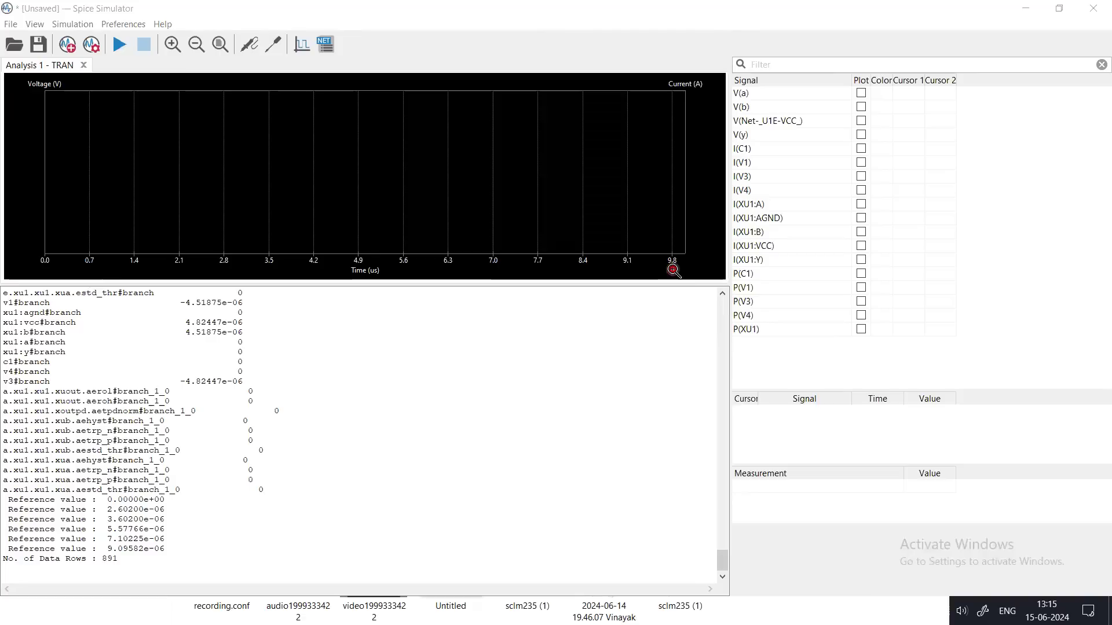
left_click(860, 95)
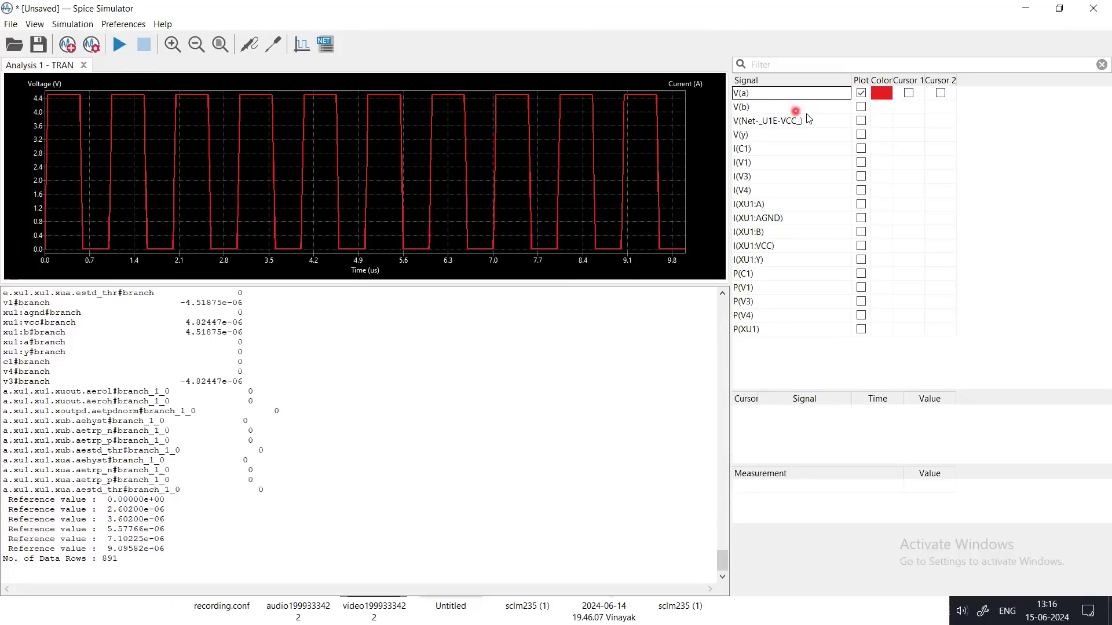
left_click(861, 108)
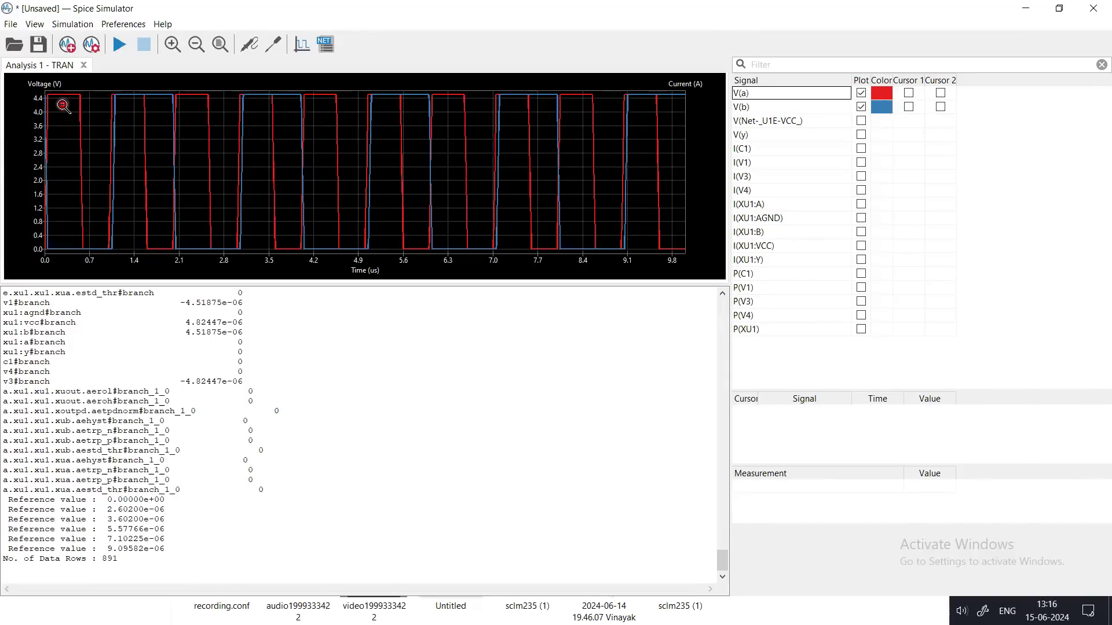
left_click_drag(72, 106, 71, 255)
left_click(102, 257)
left_click(862, 135)
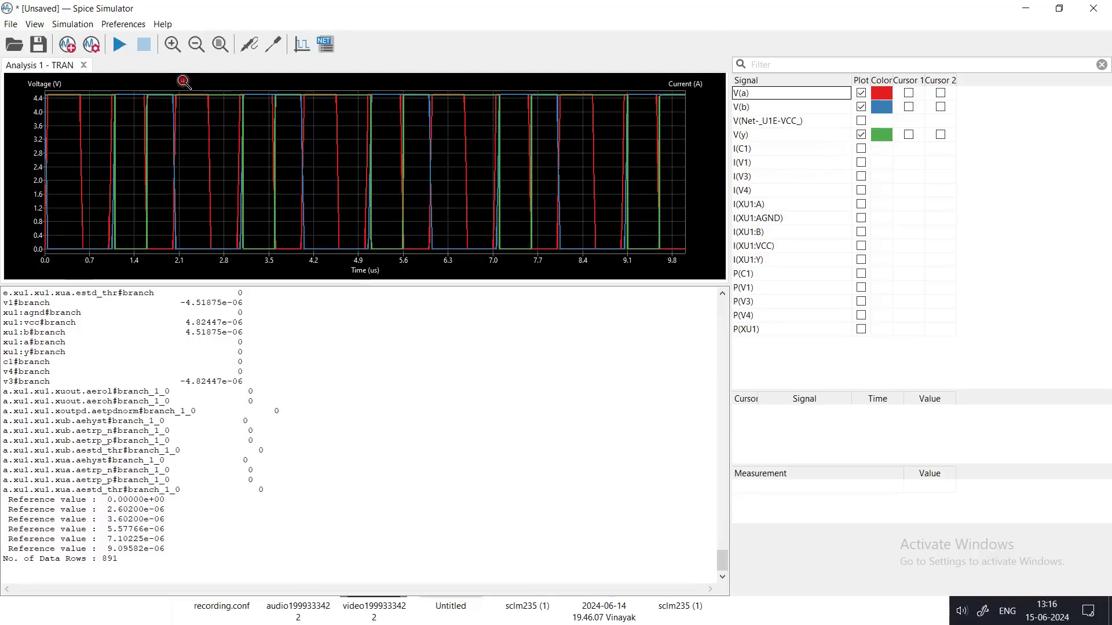
- Examine V(a) and V(b) with V(y) hidden and shown over about the first 2 us of the waveform plot
left_click_drag(183, 82, 36, 265)
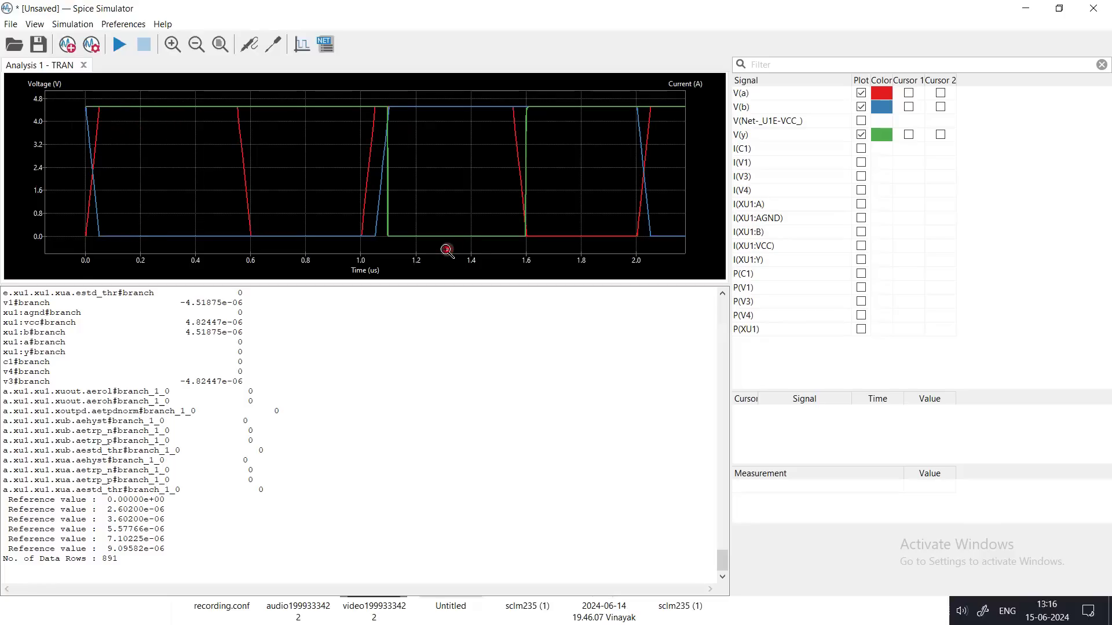
left_click(863, 135)
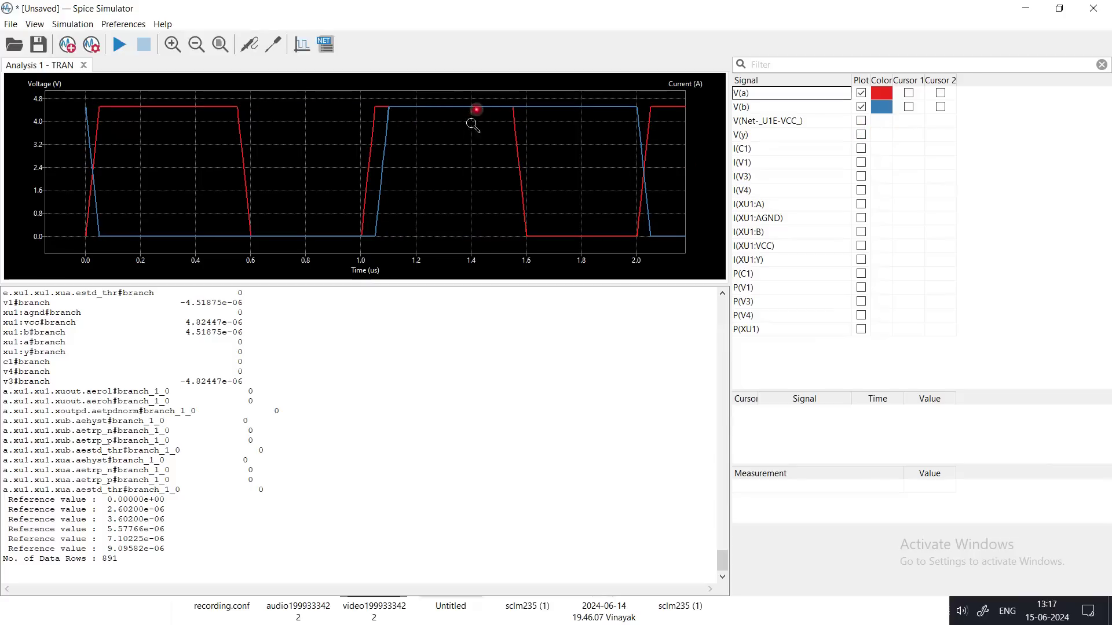
left_click(861, 135)
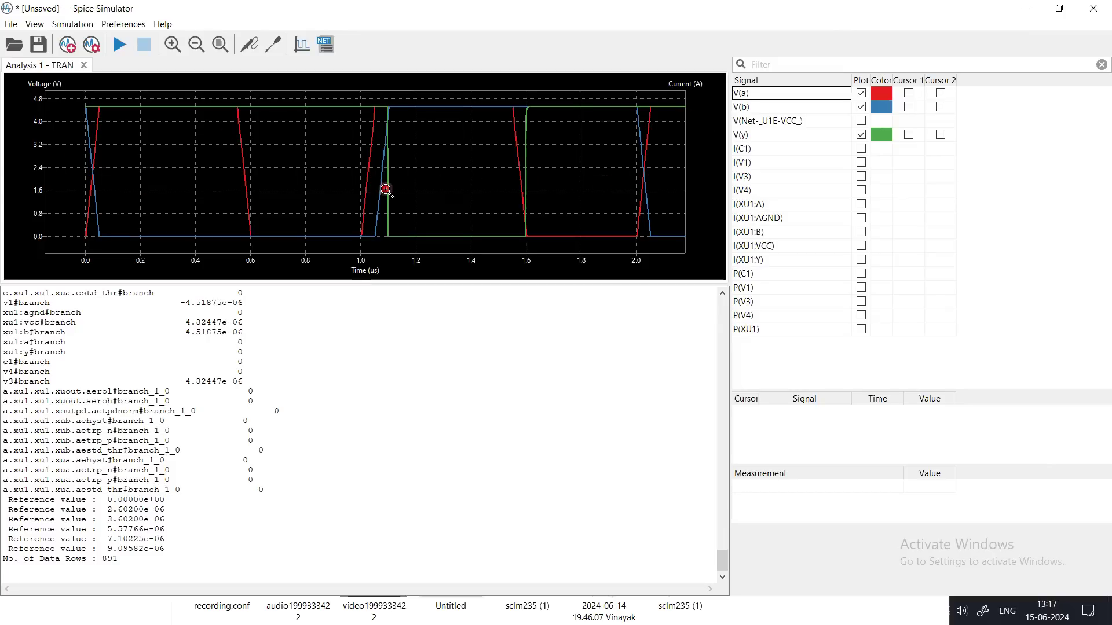
right_click(306, 120)
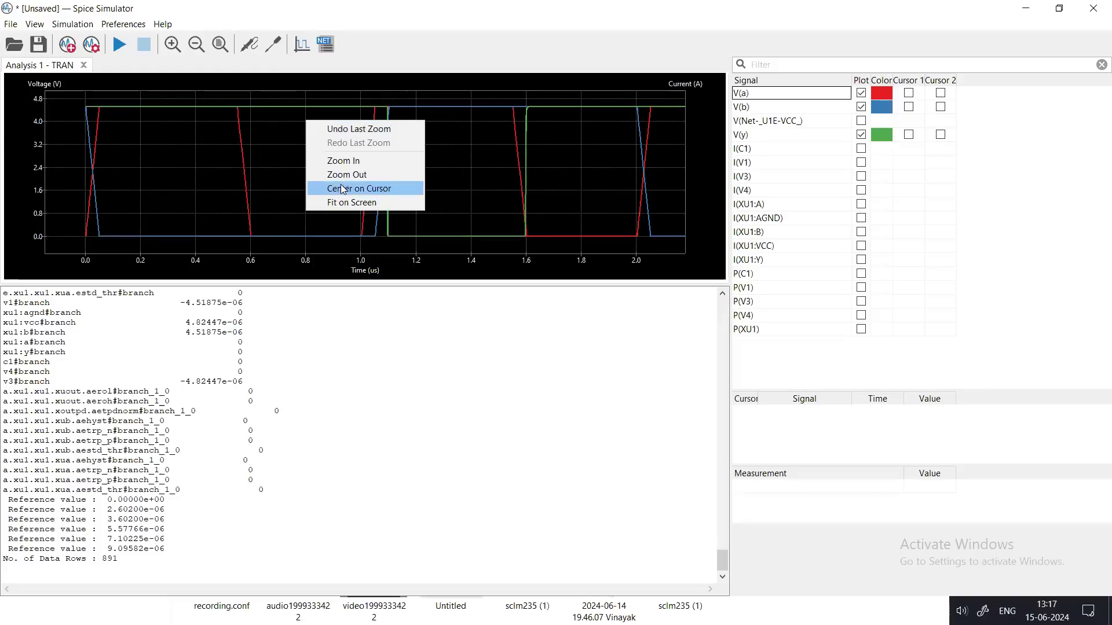
left_click(343, 203)
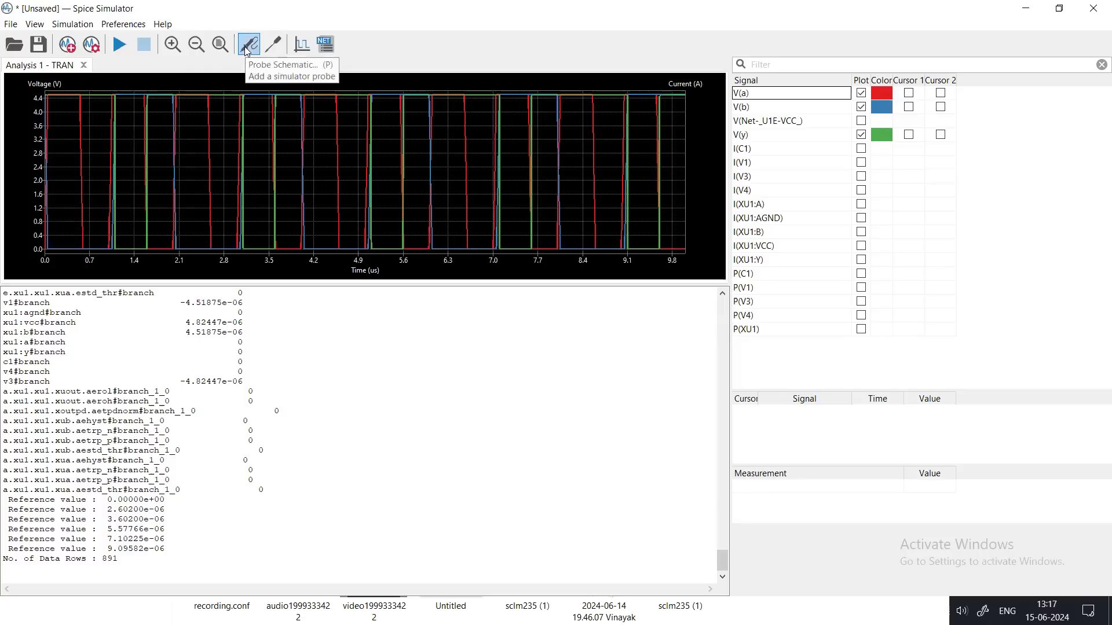
- Add a user-defined signal with the expression a and plot it together with V(a), V(b) and V(y)
left_click(299, 46)
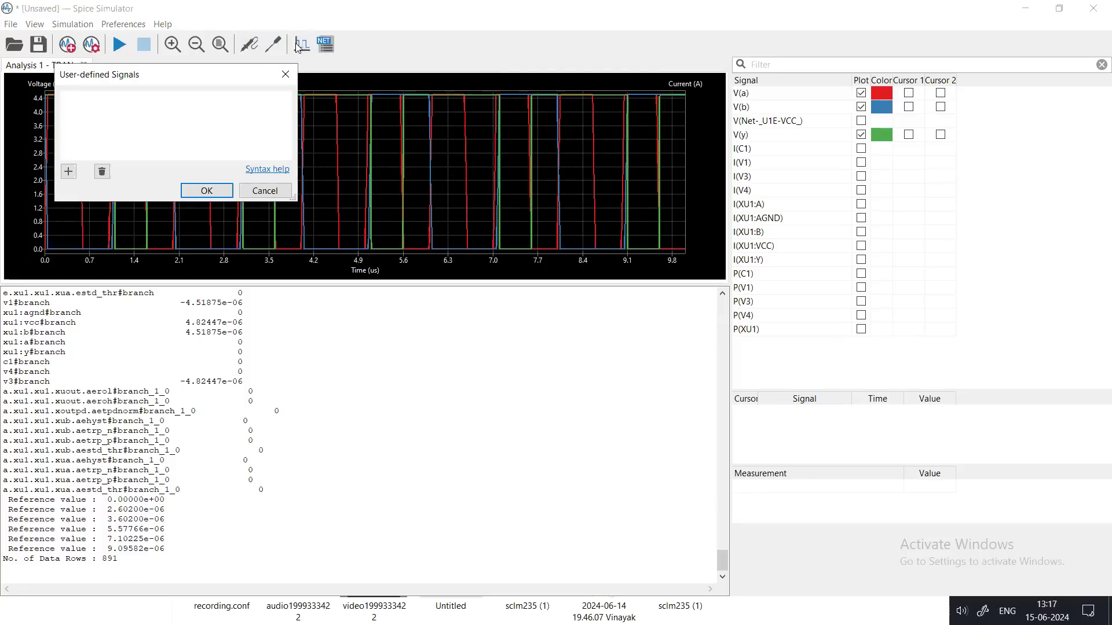
left_click(73, 172)
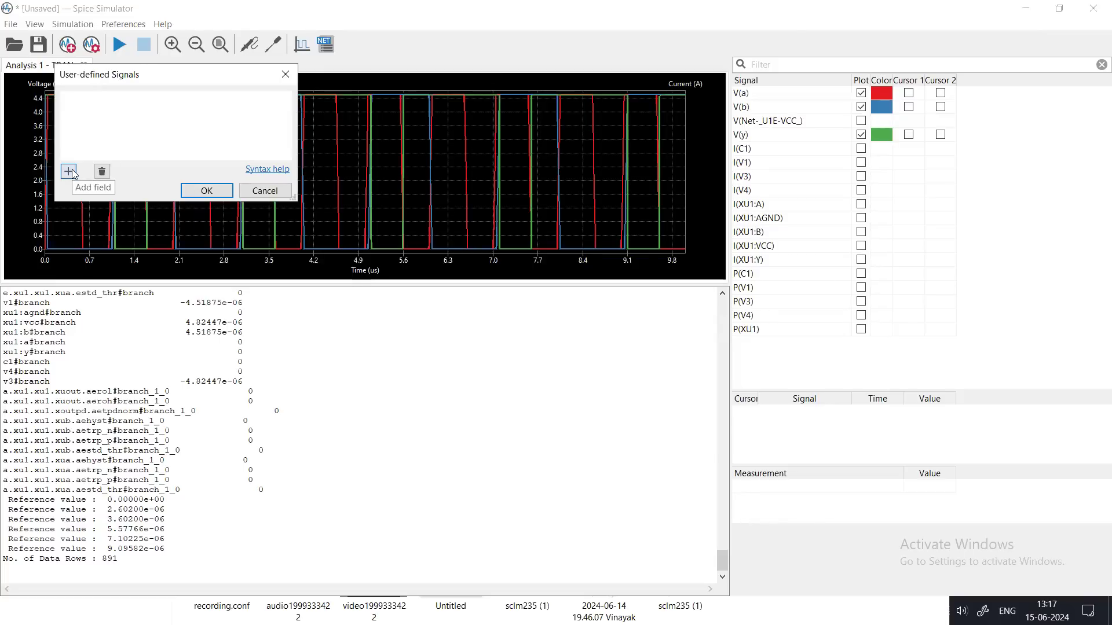
type("a")
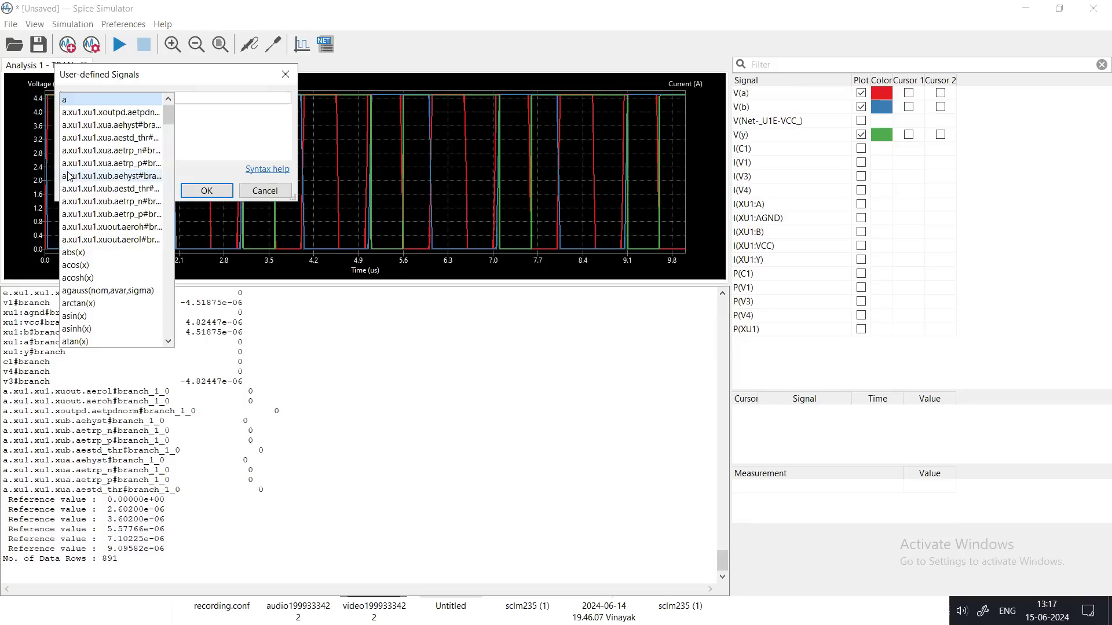
left_click(203, 191)
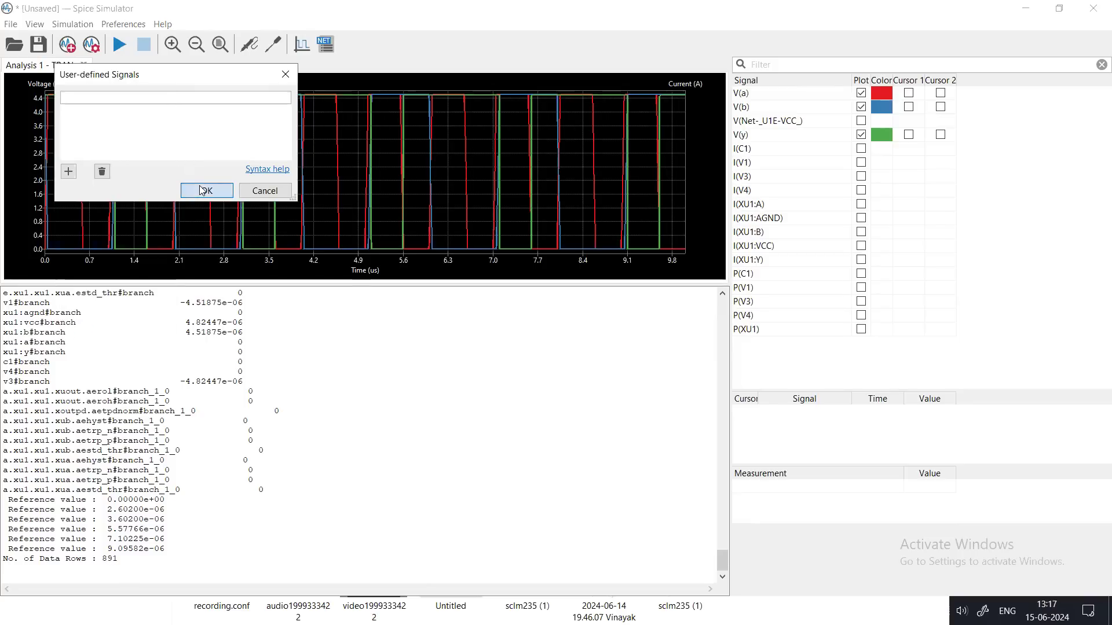
left_click(203, 190)
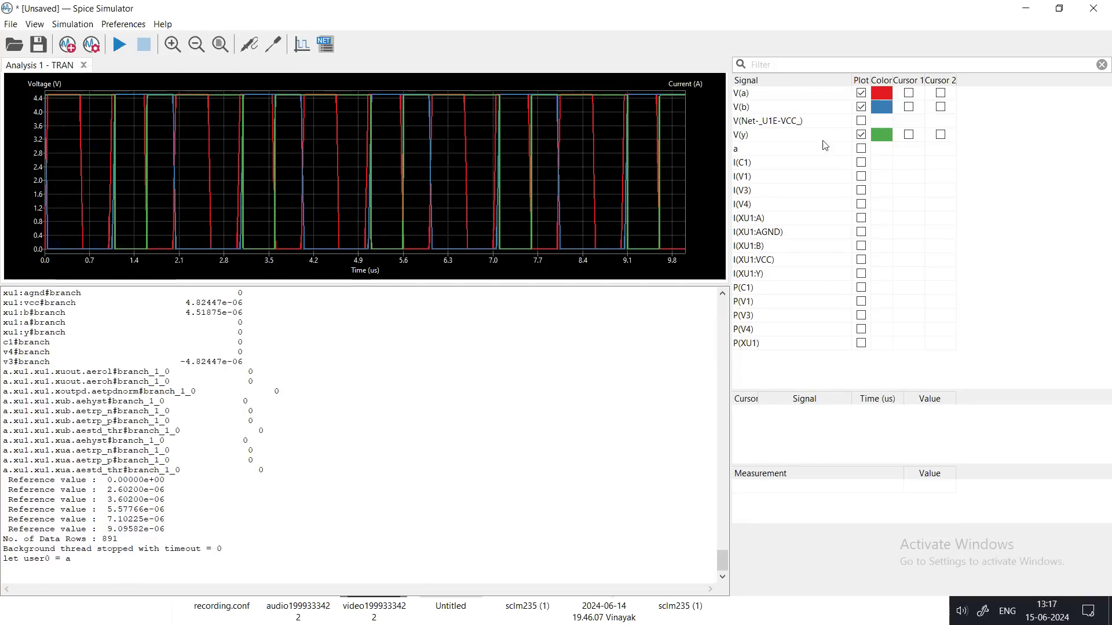
left_click(863, 152)
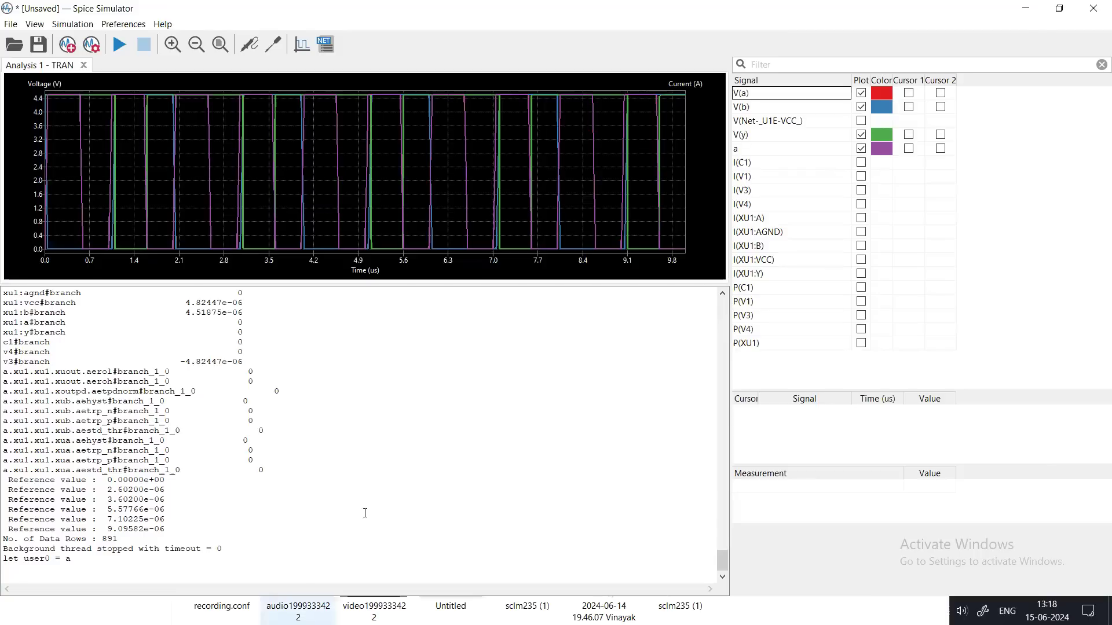
- View the schematic in a maximized Schematic Editor window and return to the SPICE simulator
left_click(1027, 14)
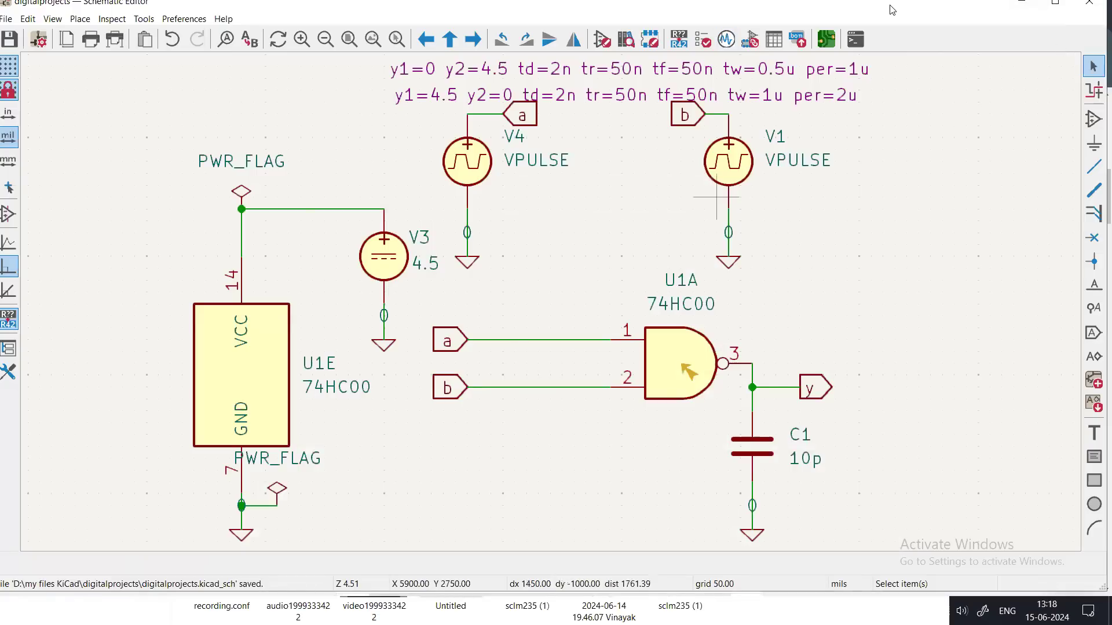
left_click_drag(892, 10, 924, 31)
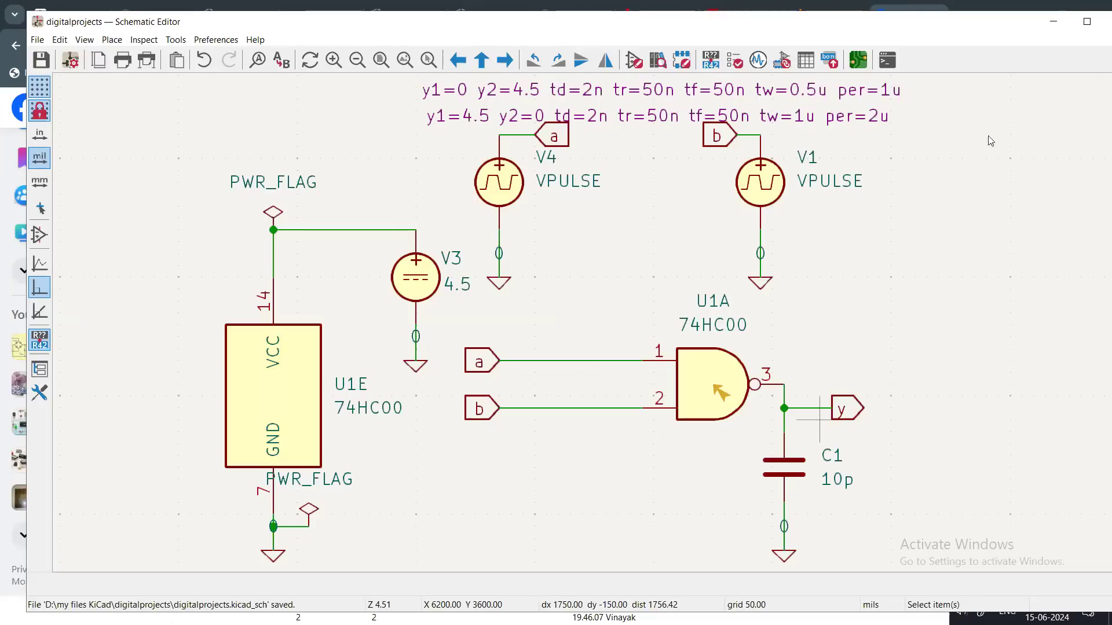
left_click(1087, 22)
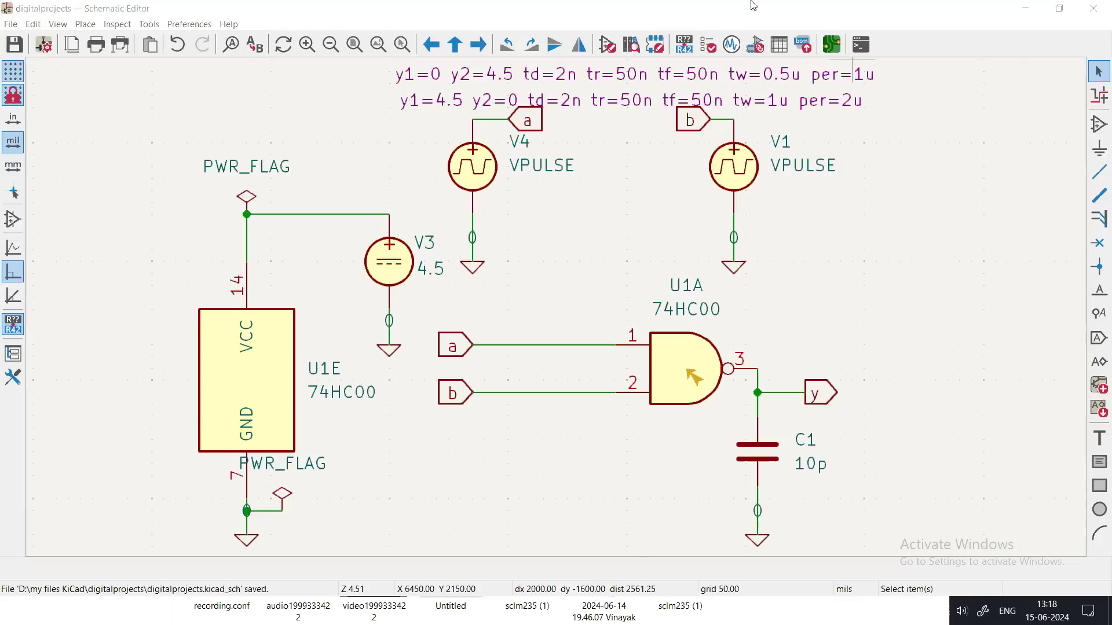
left_click(731, 45)
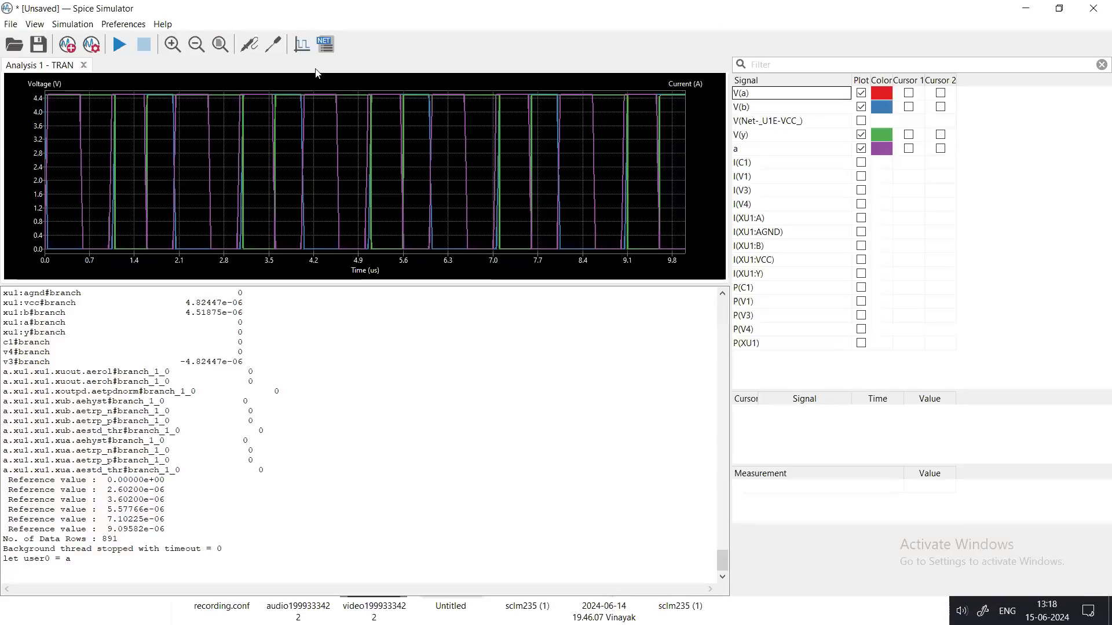
- Export the current waveform plot as a PNG file named nlkkl in the Downloads folder
left_click(12, 24)
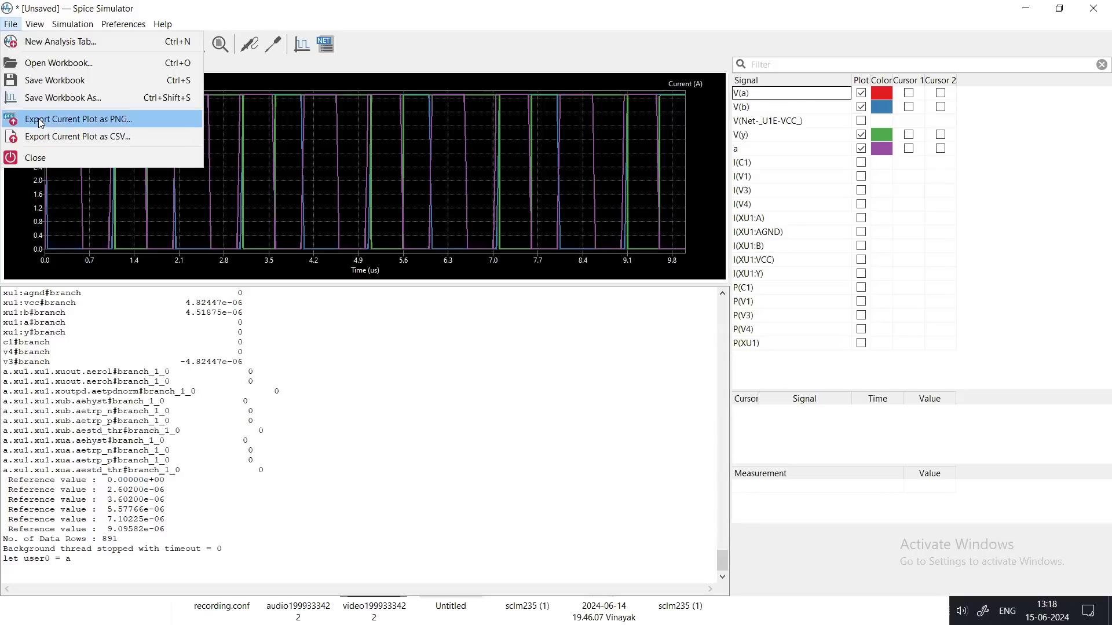
left_click(41, 123)
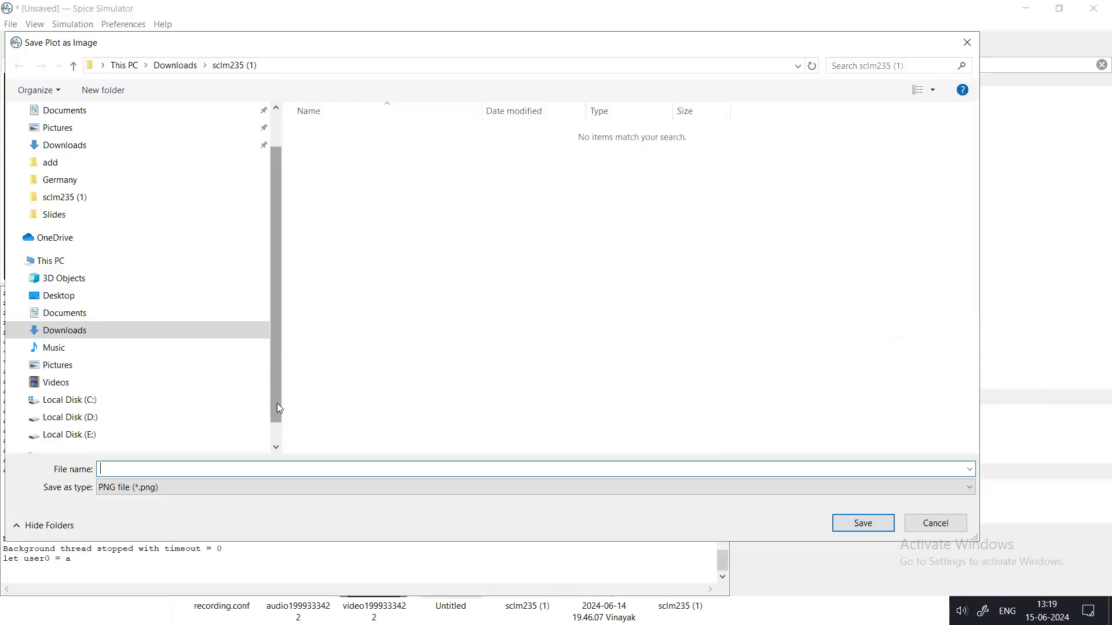
left_click(50, 149)
left_click(223, 470)
type("nlkkl")
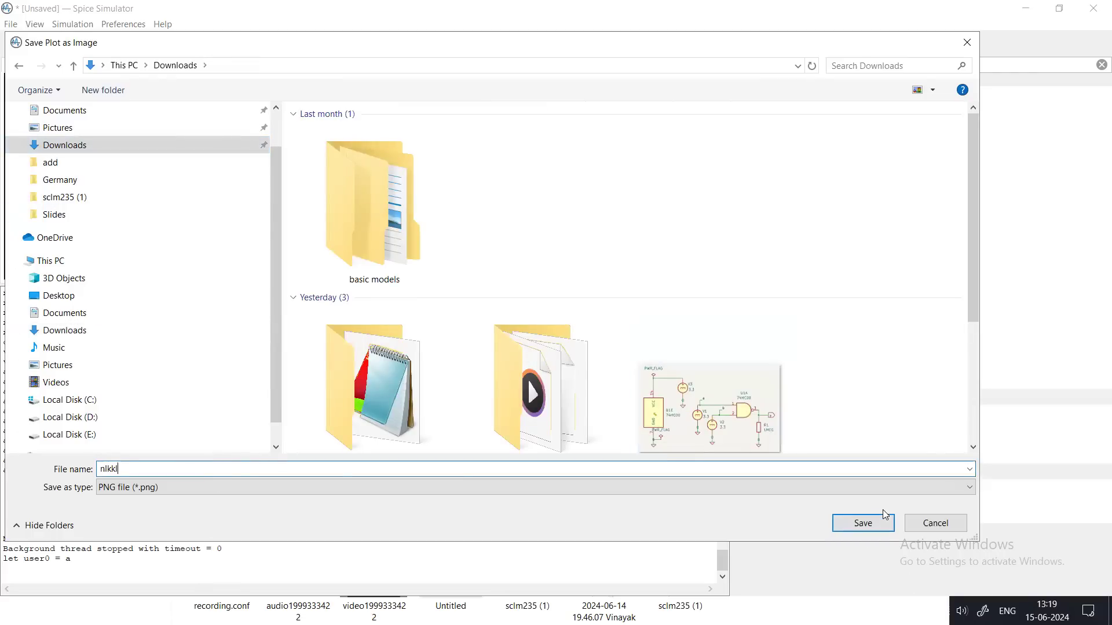
left_click(885, 516)
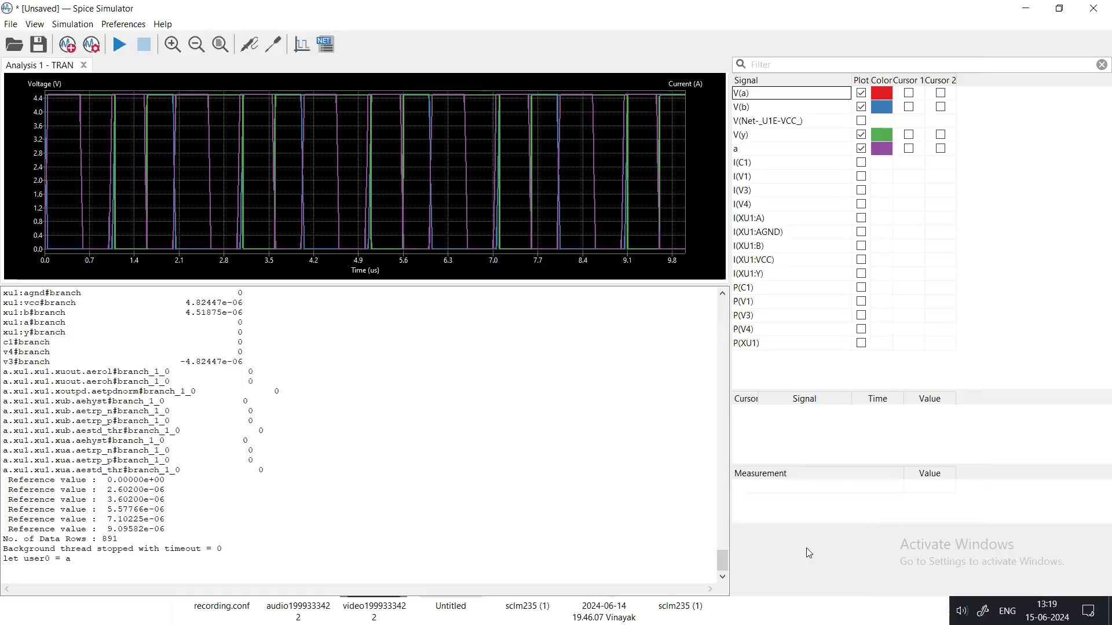
- Switch to the Schematic Editor and export the schematic drawing to the clipboard
left_click(1033, 11)
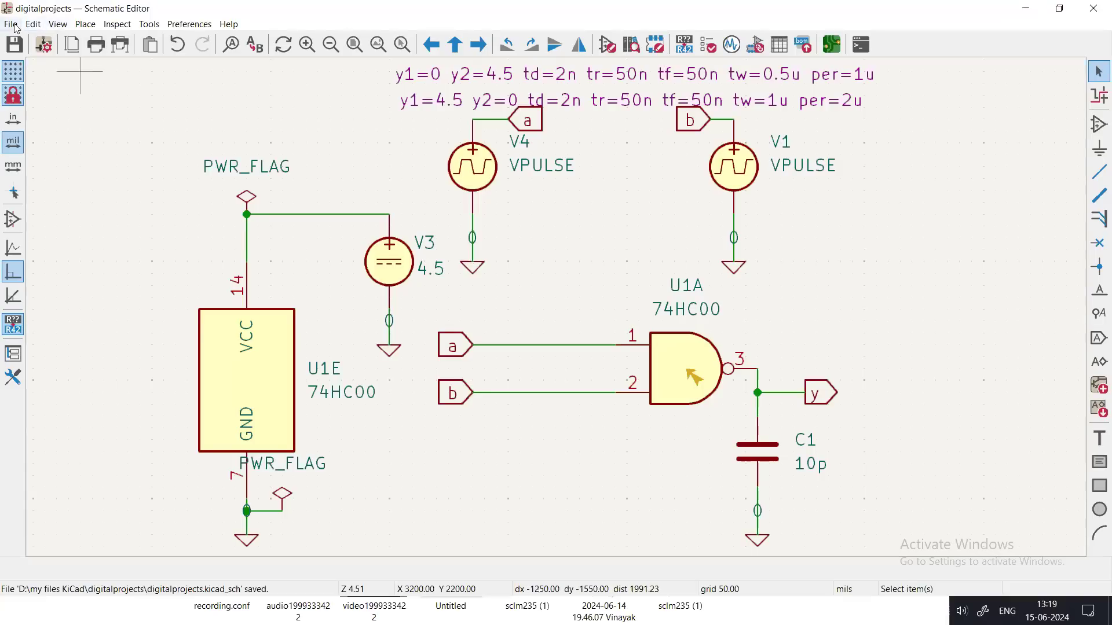
left_click(12, 24)
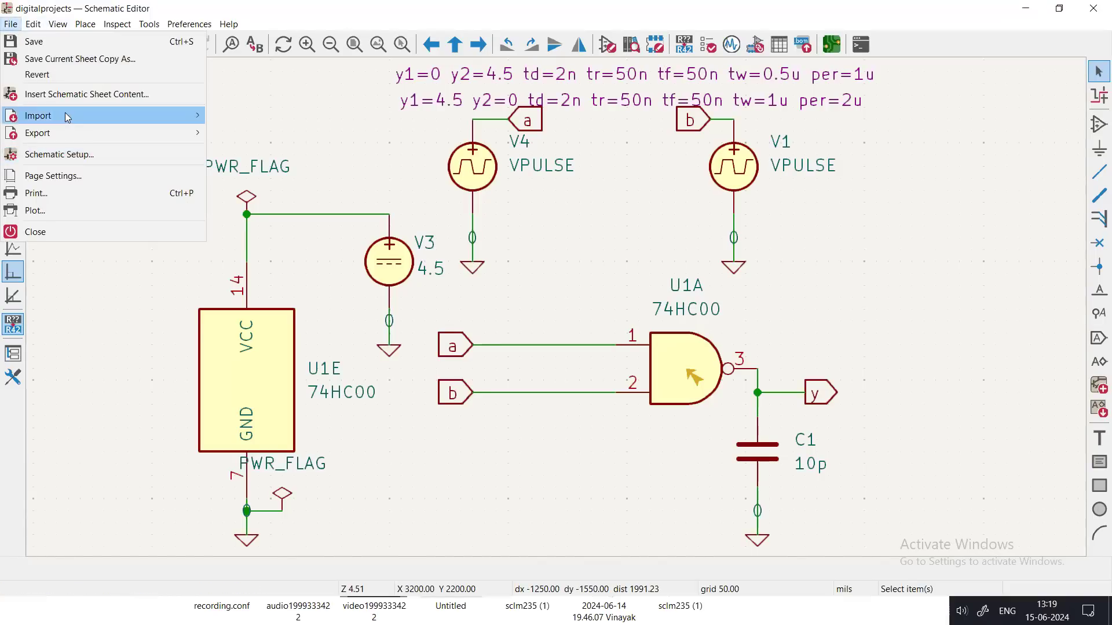
mouse_move(165, 134)
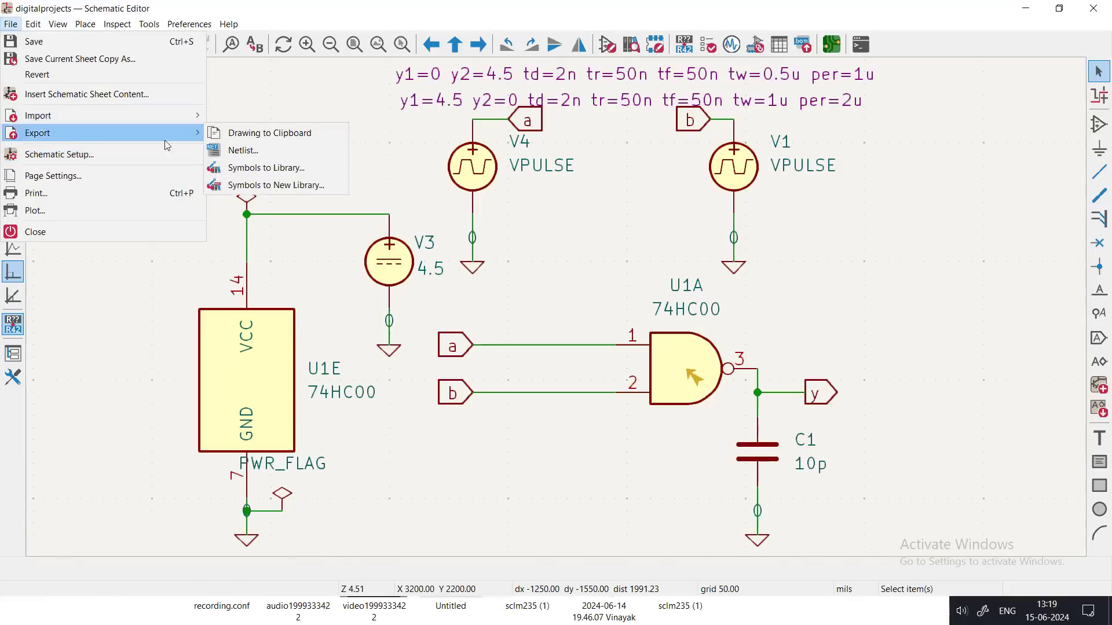
left_click(243, 133)
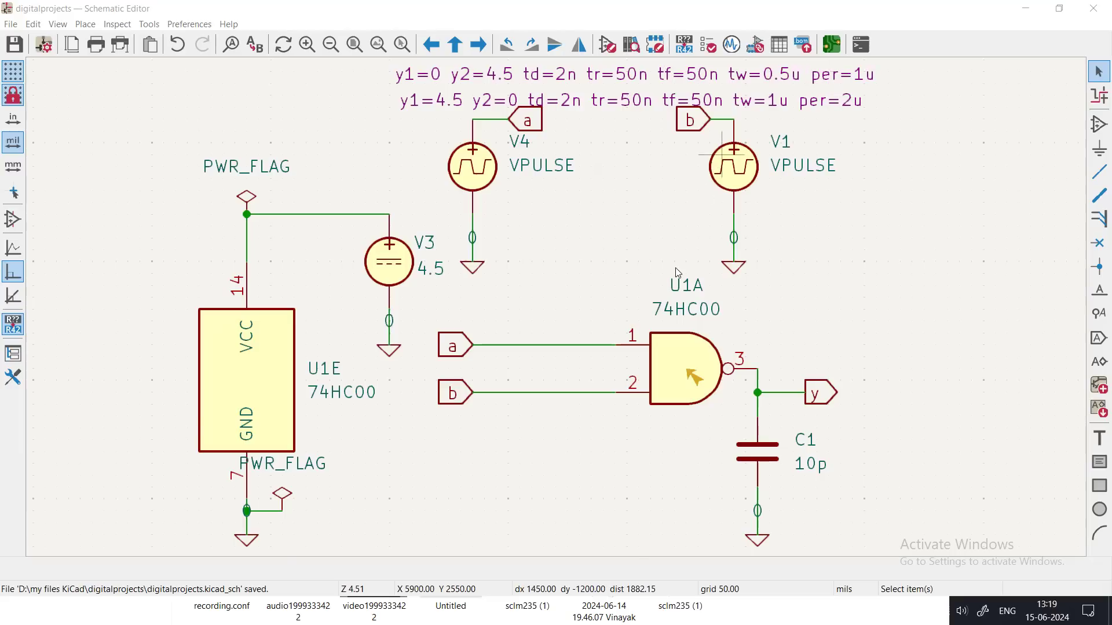
- Set the value of load capacitor C1 at the gate output to 50p
double_click(806, 477)
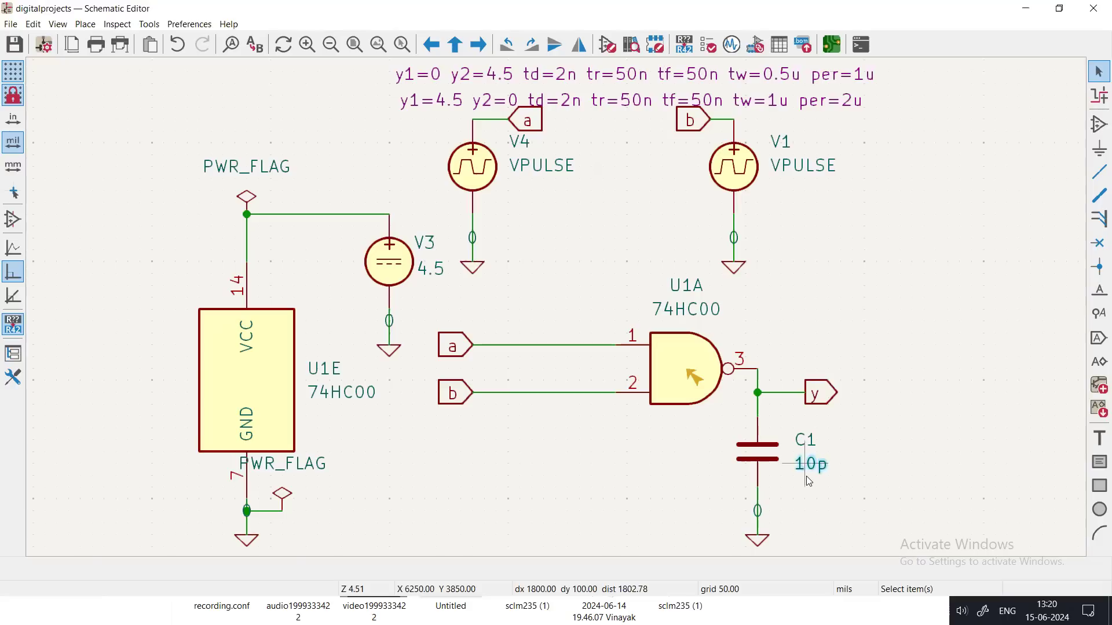
type("20")
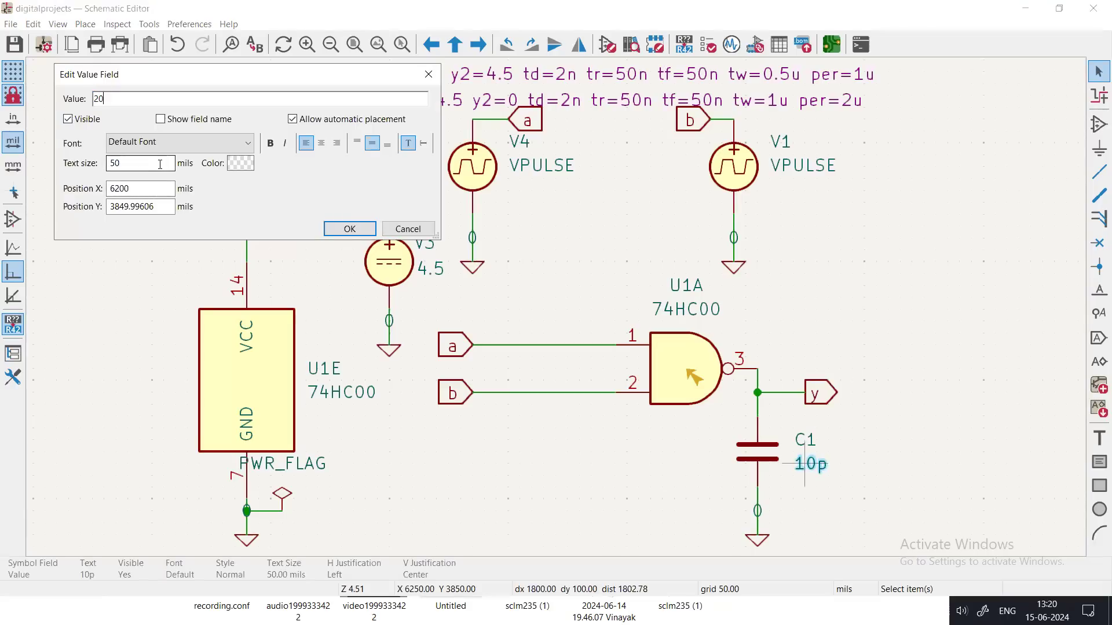
type("p")
key("BackSpace")
key("BackSpace")
type("5")
key("BackSpace")
type("50p")
key("Return")
- Return to the SPICE simulator, remove signal a from the plot and run the transient simulation again
left_click(741, 46)
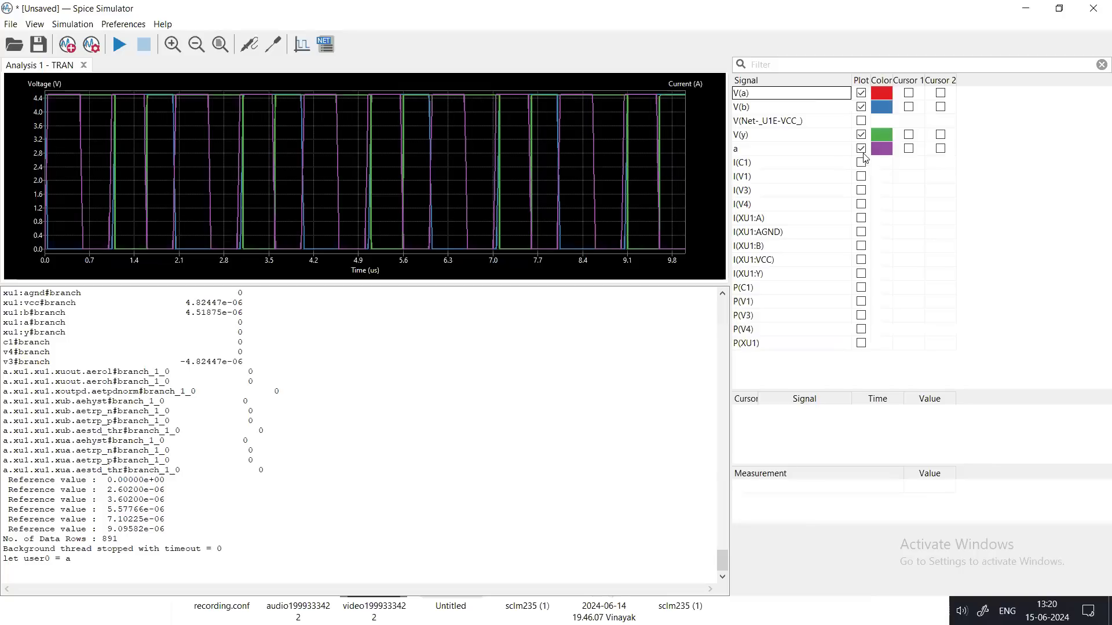
left_click(862, 148)
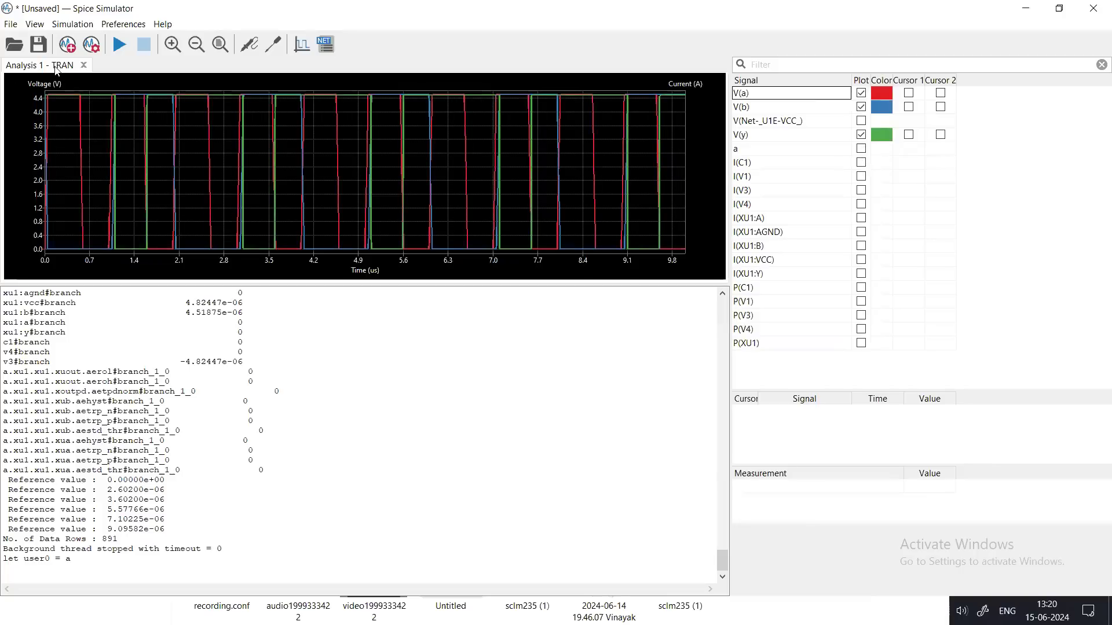
left_click(119, 45)
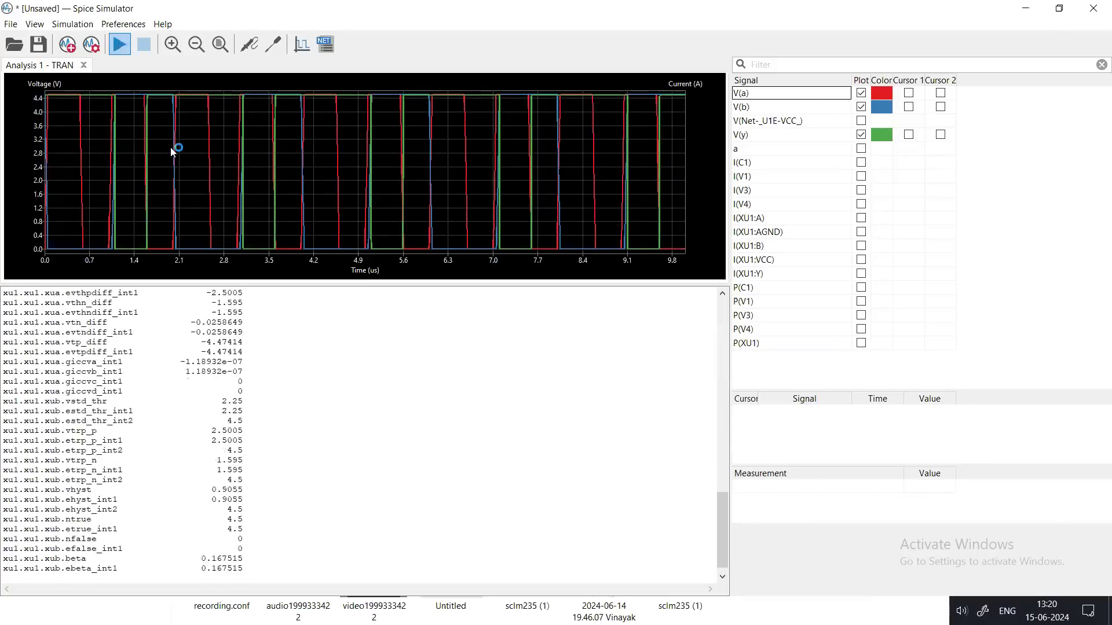